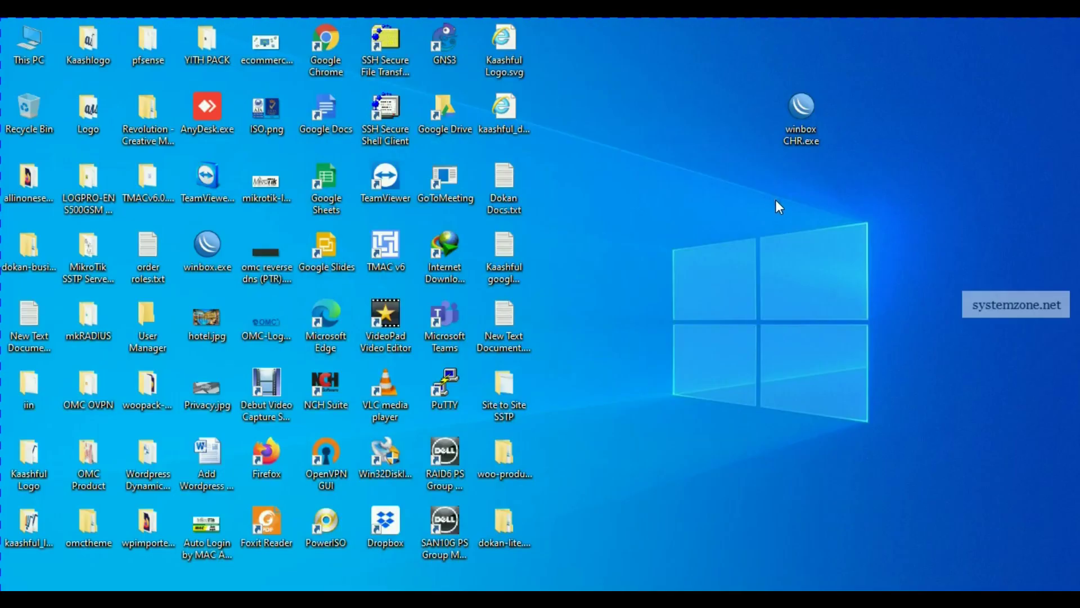
Launch the winbox CHR launcher to bring up the WinBox login window
click(794, 132)
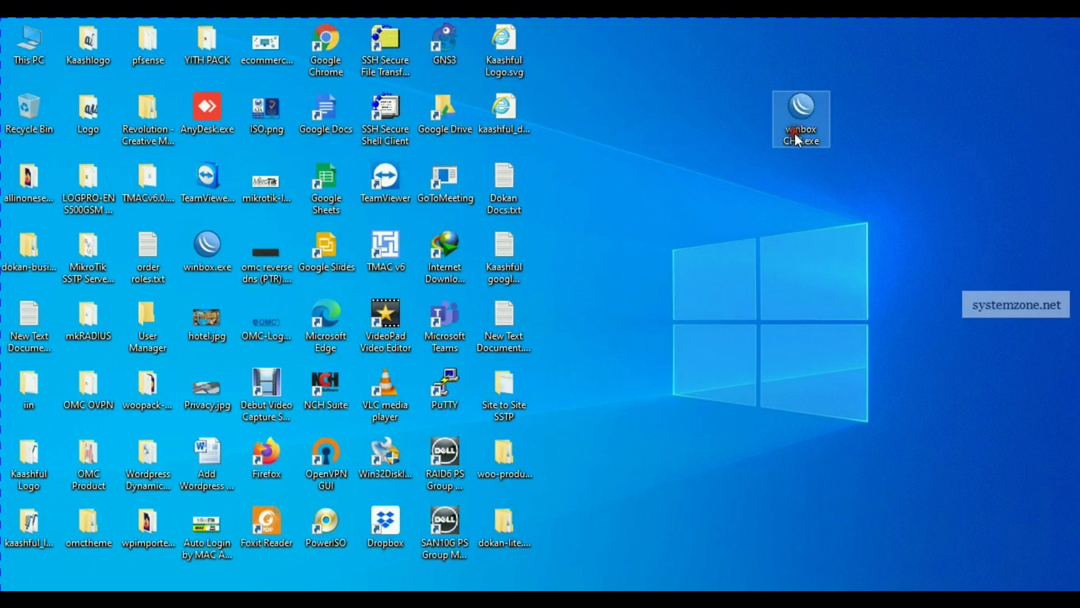
key(F2)
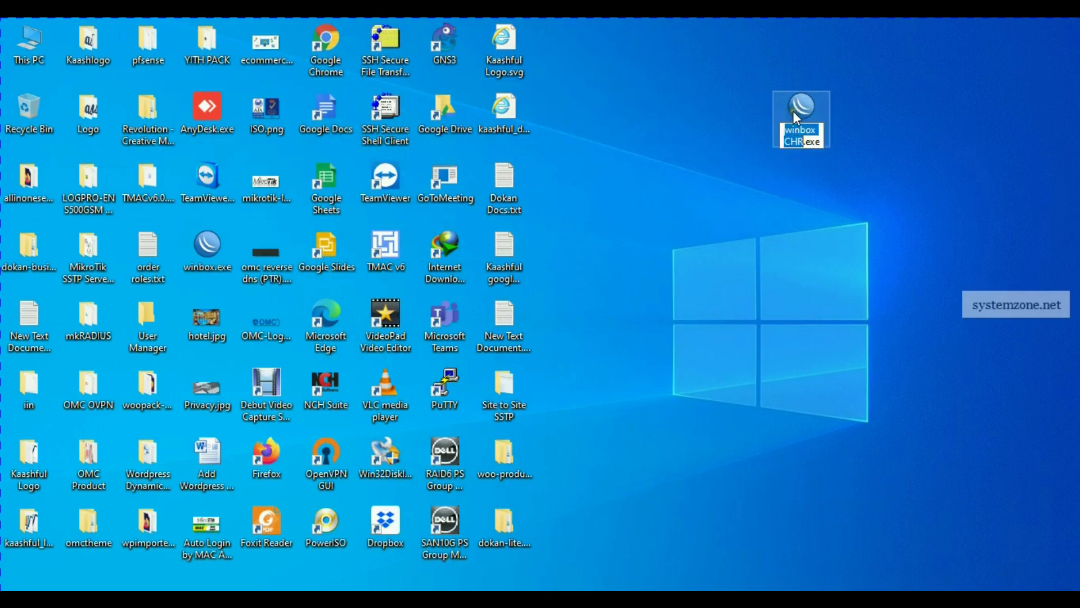
click(792, 112)
double_click(794, 113)
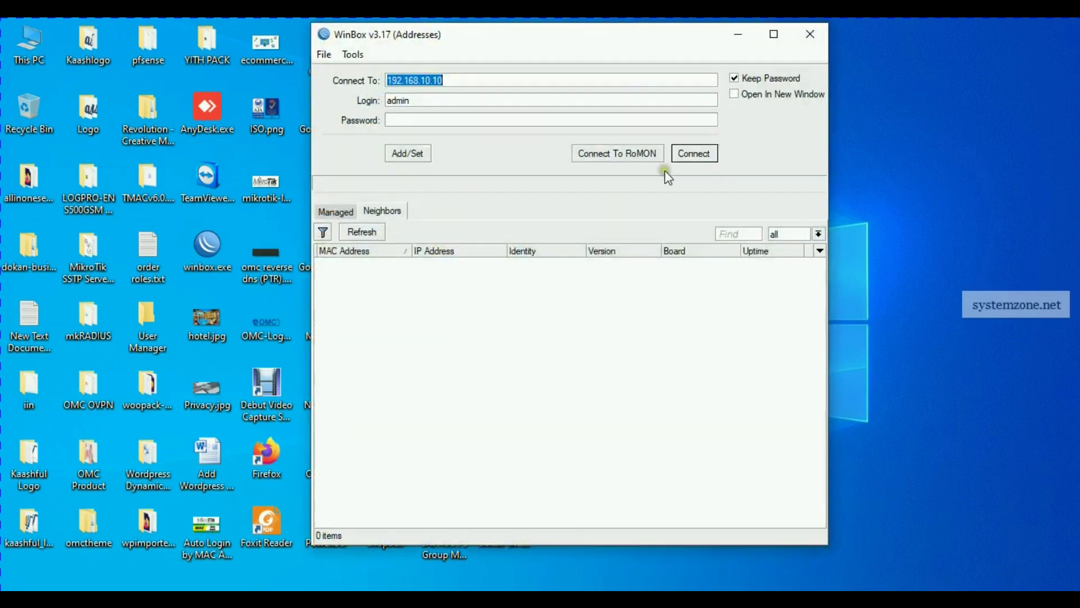
click(466, 78)
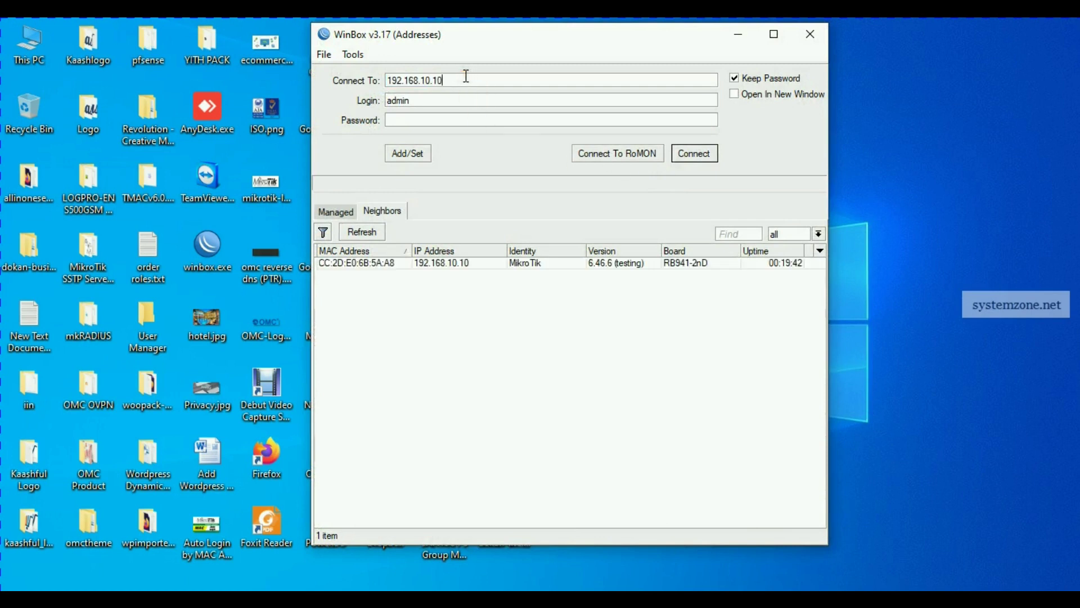
key(BackSpace)
key(BackSpace)
key(BackSpace)
key(BackSpace)
key(BackSpace)
key(BackSpace)
key(BackSpace)
key(BackSpace)
key(BackSpace)
key(BackSpace)
key(BackSpace)
key(BackSpace)
key(BackSpace)
text(117.5)
text(8.247.)
text(19)
text(8:)
text(82)
text(91)
click(450, 121)
text(****)
text(**)
Connect to the CHR and review addresses 117.58.247.198/29 (ether1) and 10.10.11.1/24 (ether2)
click(675, 150)
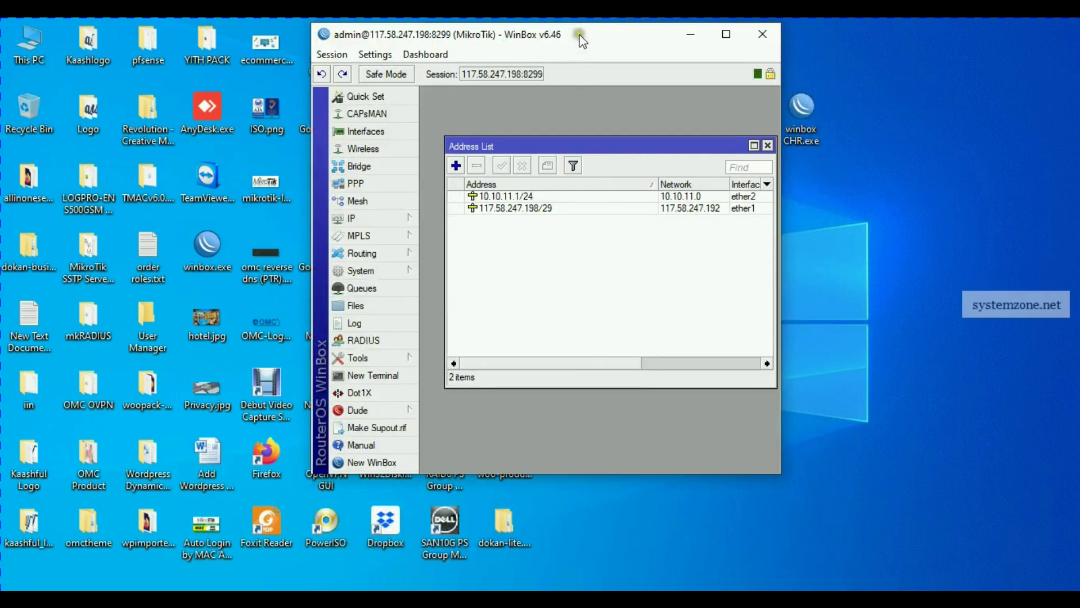
drag(586, 44, 308, 67)
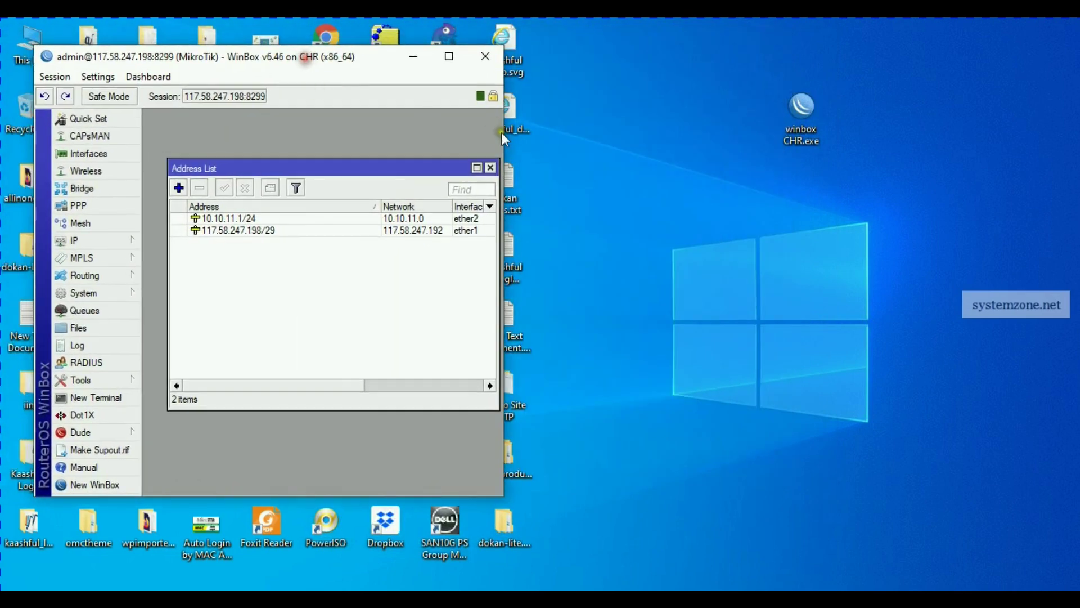
drag(513, 135, 605, 135)
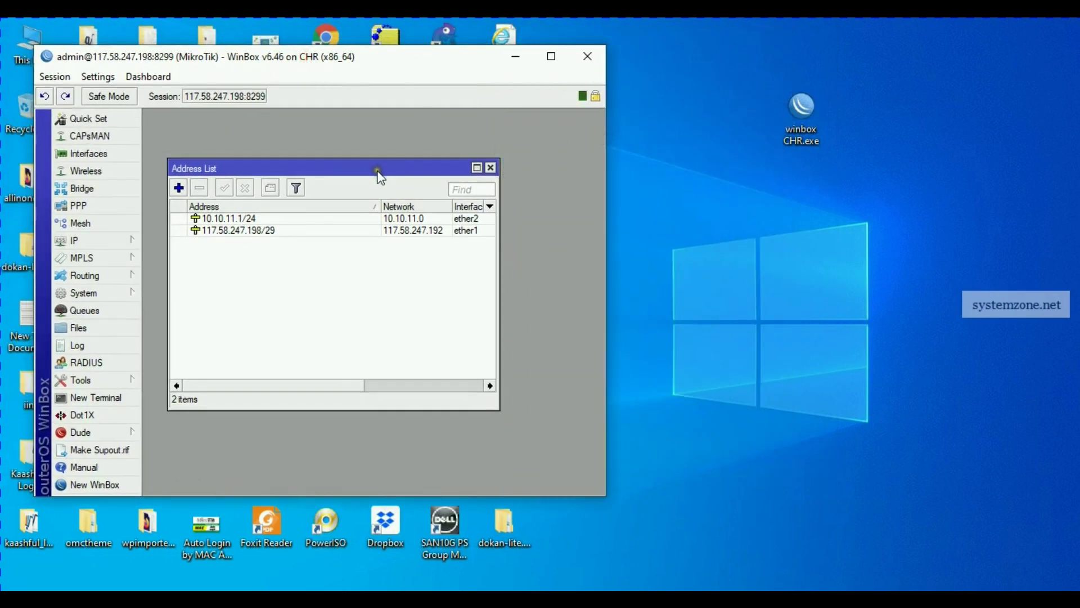
drag(376, 170, 372, 155)
click(308, 217)
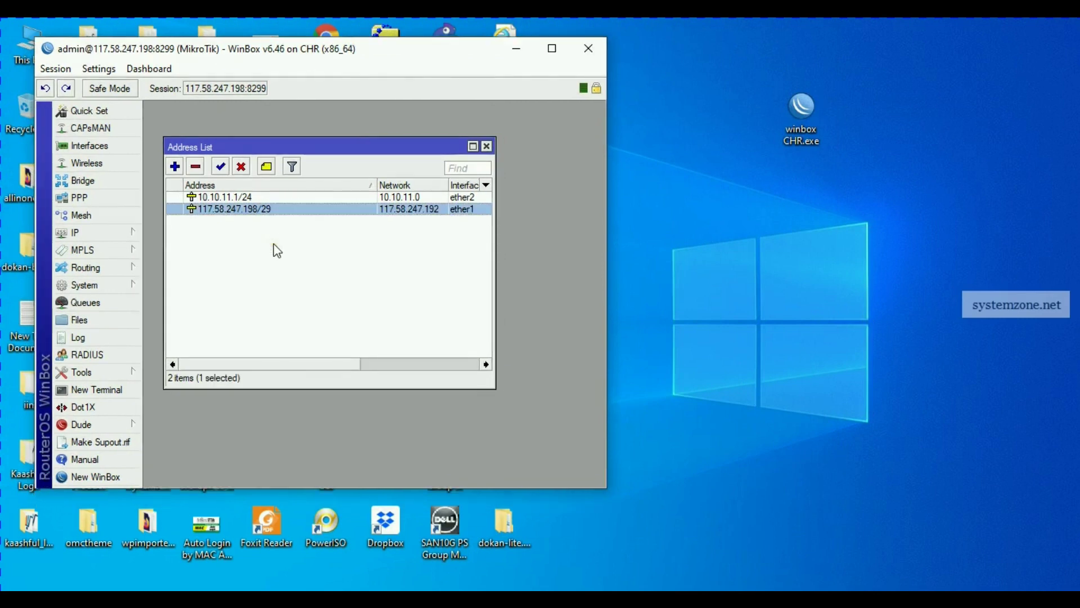
mouse_move(234, 229)
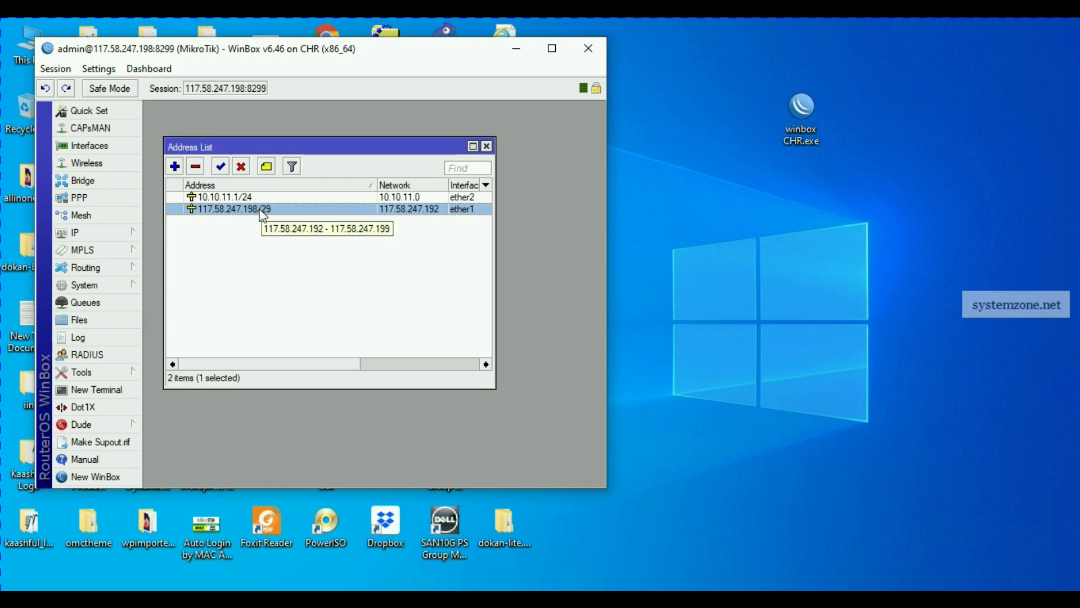
click(247, 198)
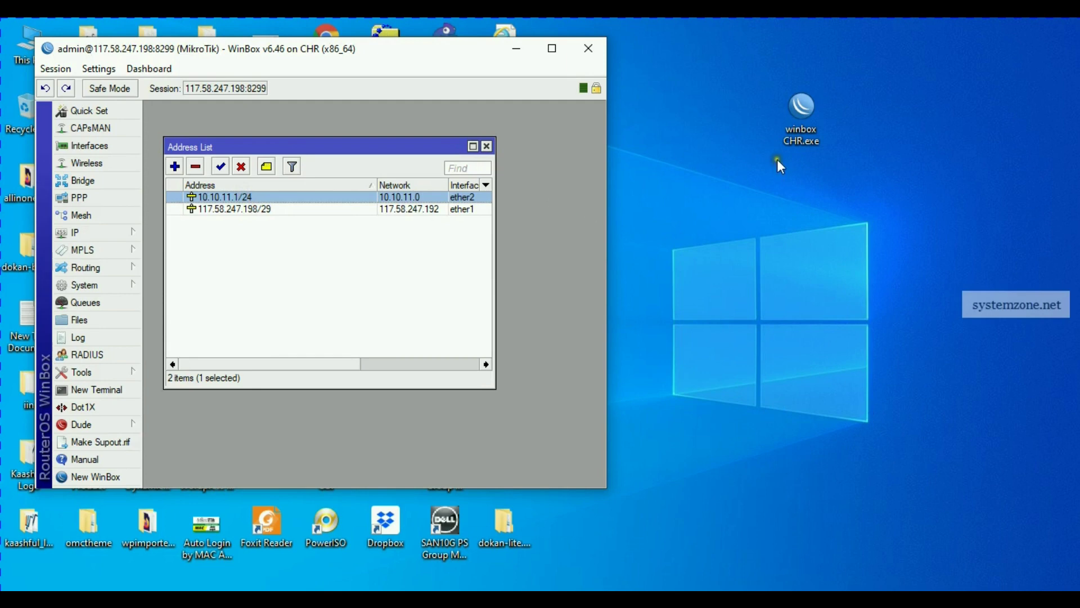
Log into neighbor router 192.168.10.10 in a second WinBox with an empty password
click(803, 125)
double_click(803, 125)
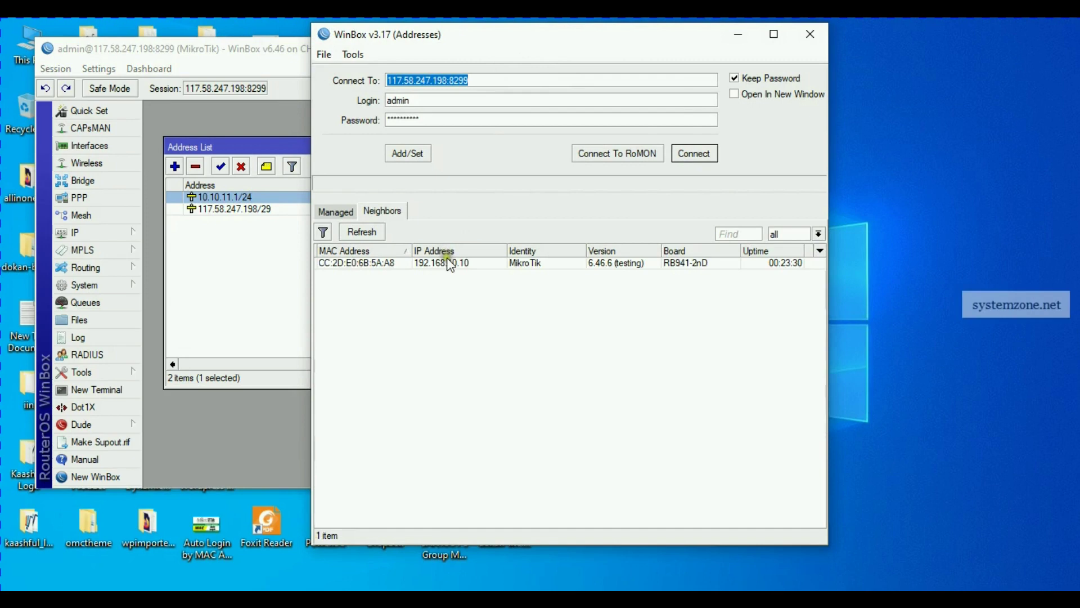
click(445, 260)
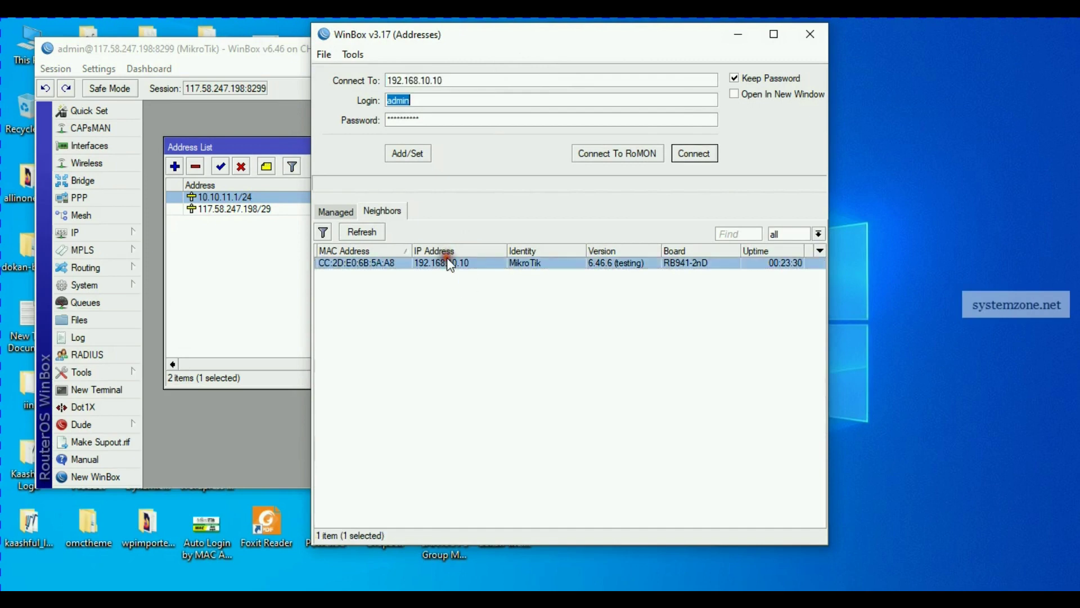
double_click(475, 120)
key(BackSpace)
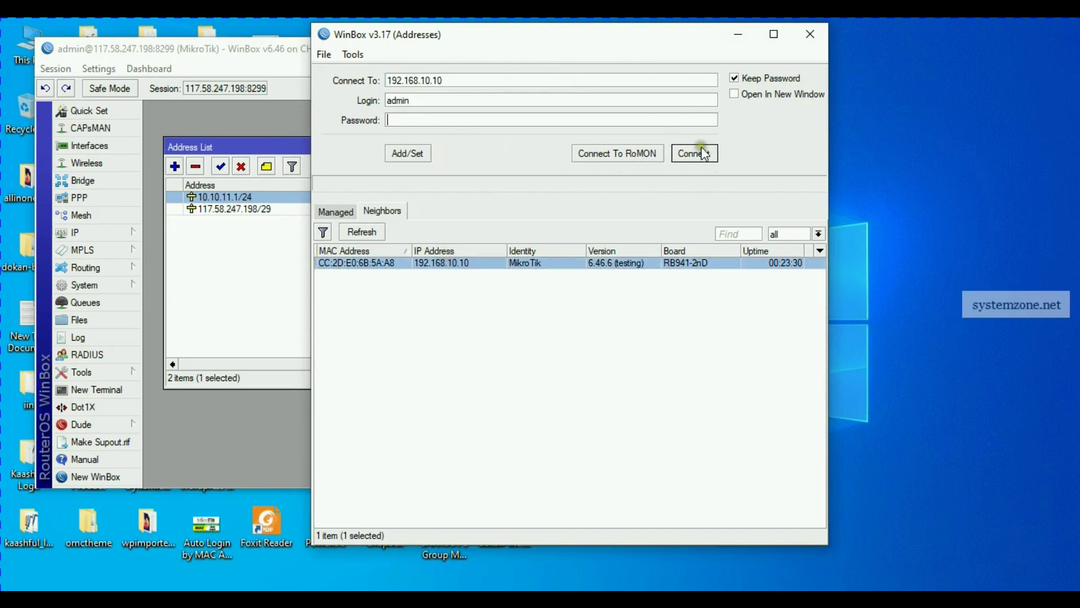
click(697, 153)
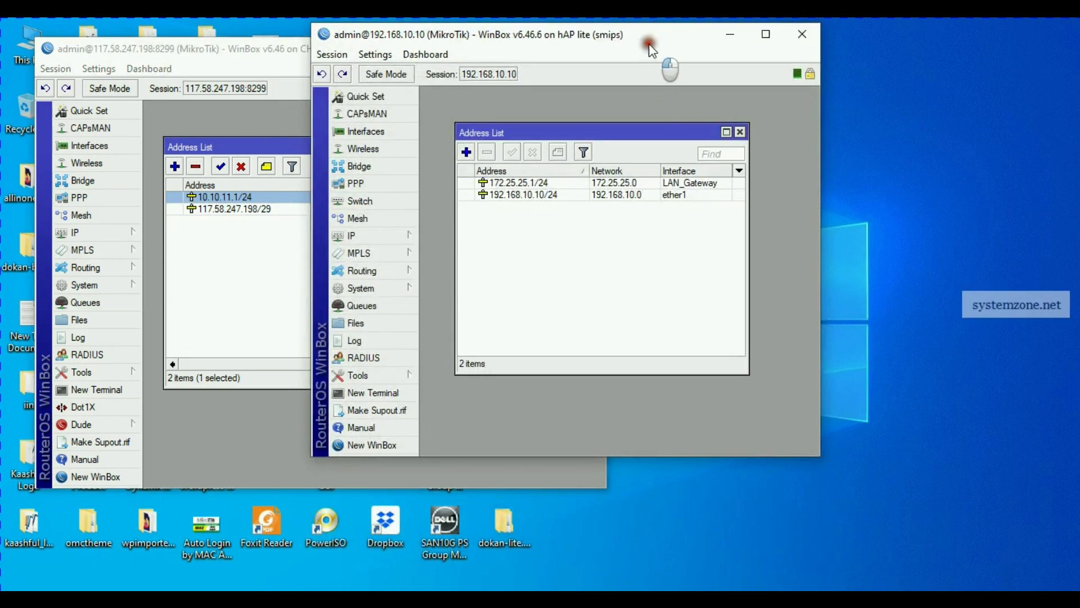
Place both sessions side by side and review hAP lite addresses 172.25.25.1/24 and 192.168.10.10/24
drag(651, 34, 927, 59)
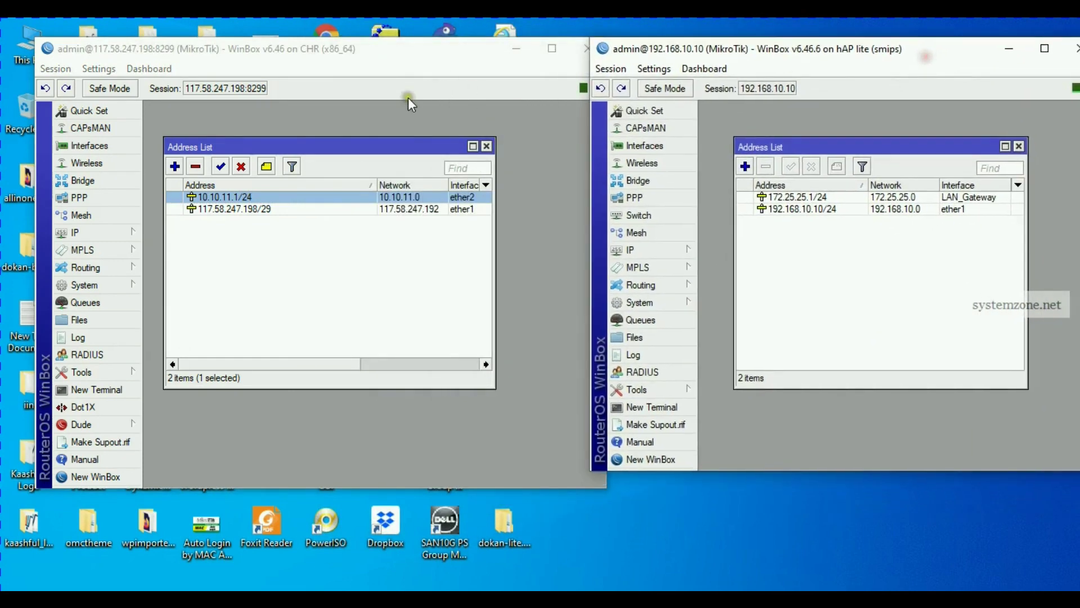
click(374, 61)
drag(377, 61, 340, 56)
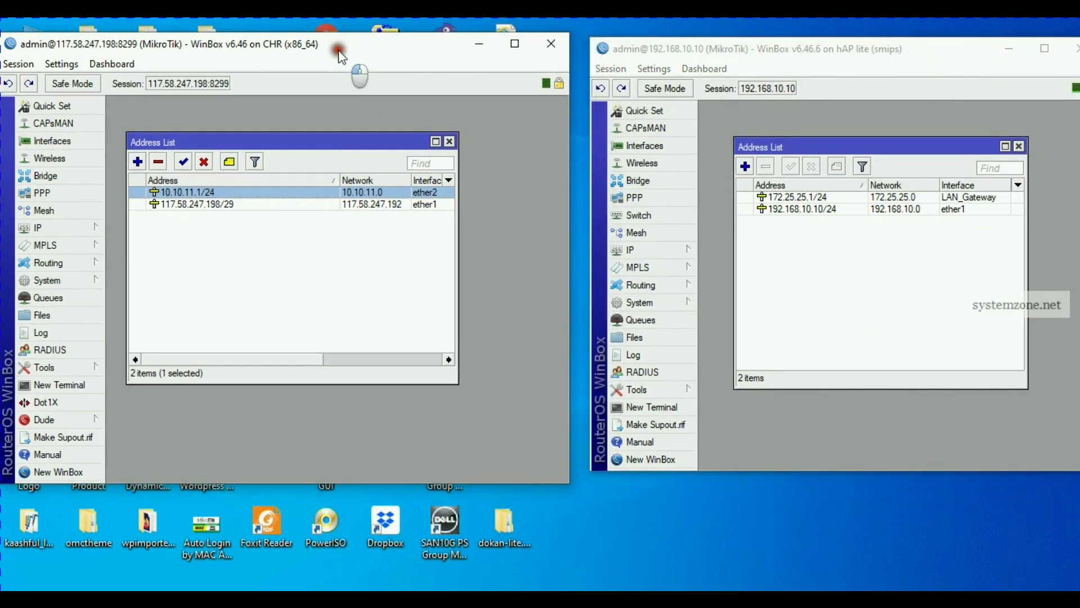
mouse_move(753, 48)
mouse_down()
mouse_move(705, 44)
mouse_move(722, 48)
mouse_up()
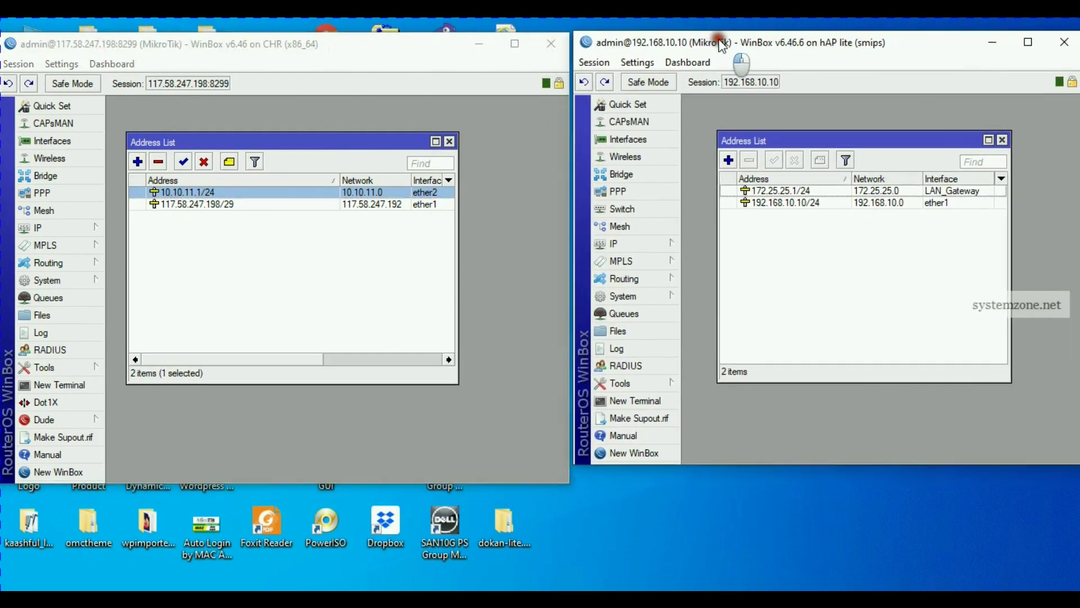
click(799, 193)
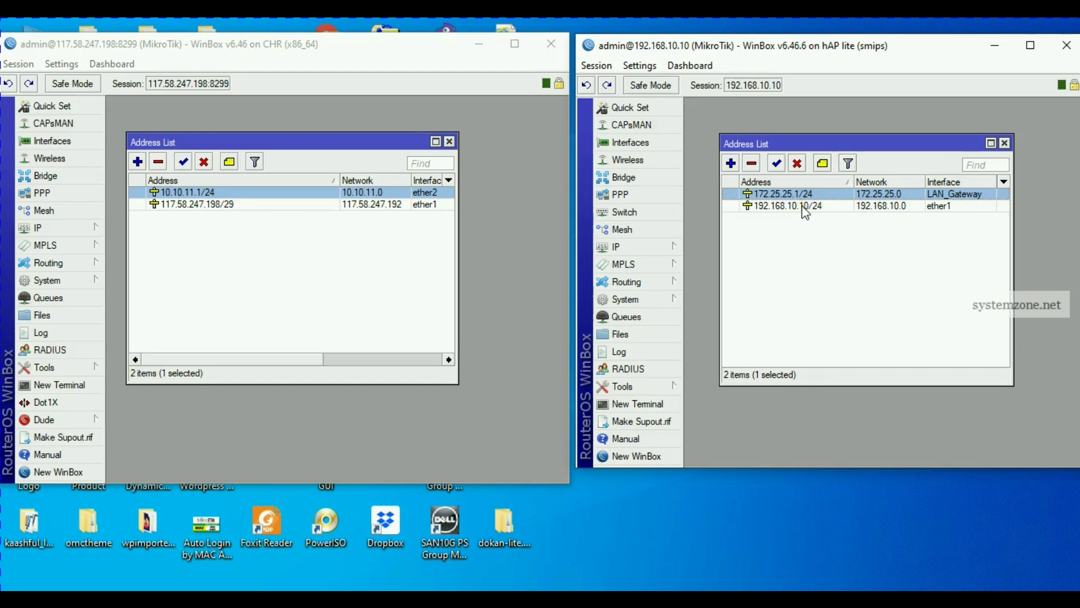
click(804, 209)
click(802, 193)
Minimize the hAP lite session, maximize the CHR session, and show its empty System > Certificates list
click(996, 45)
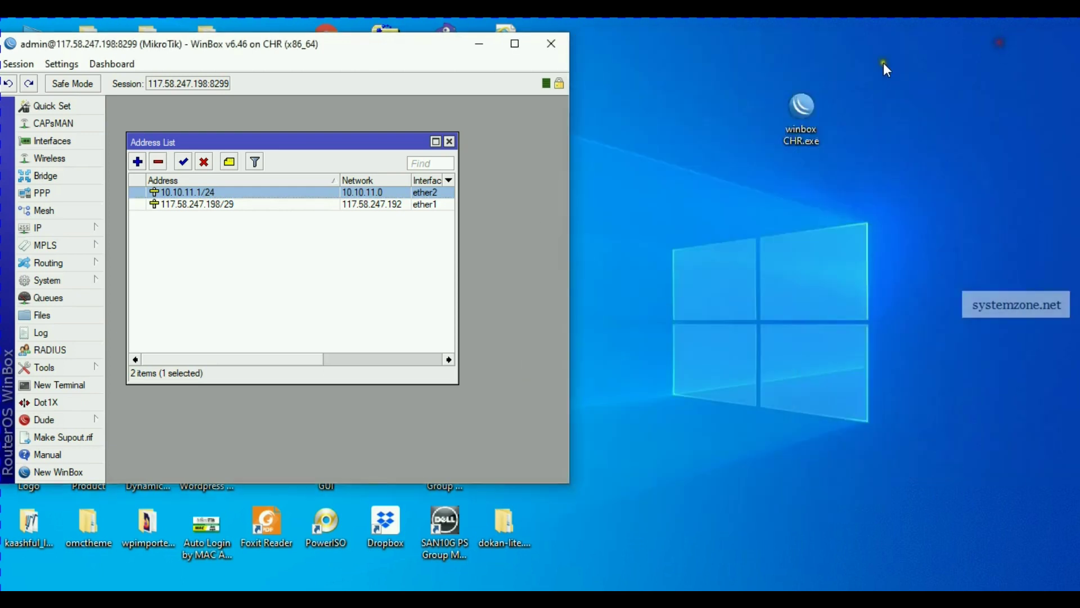
click(515, 45)
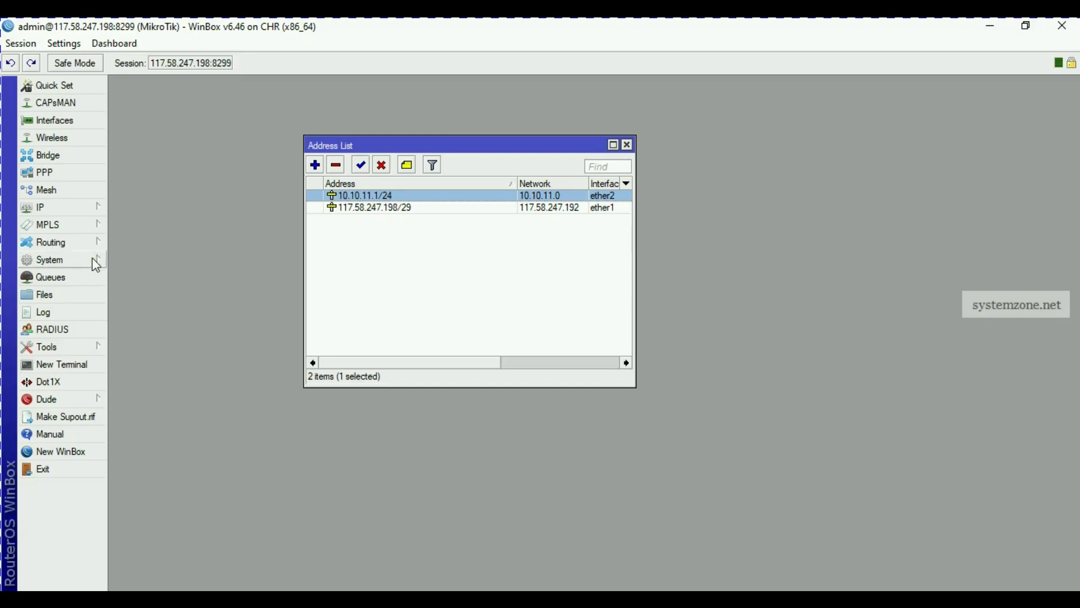
click(94, 263)
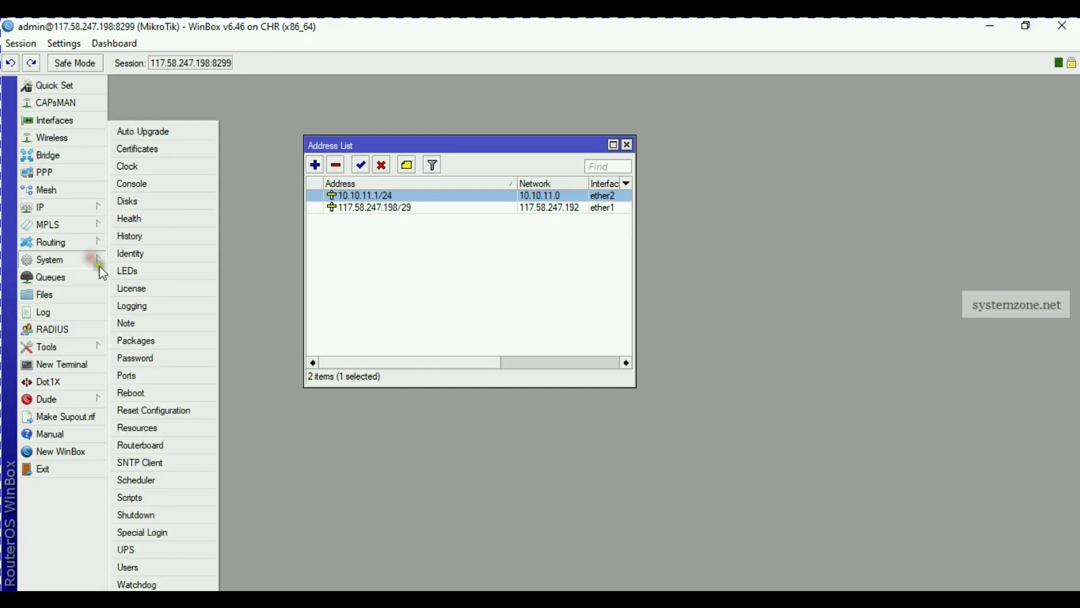
click(169, 149)
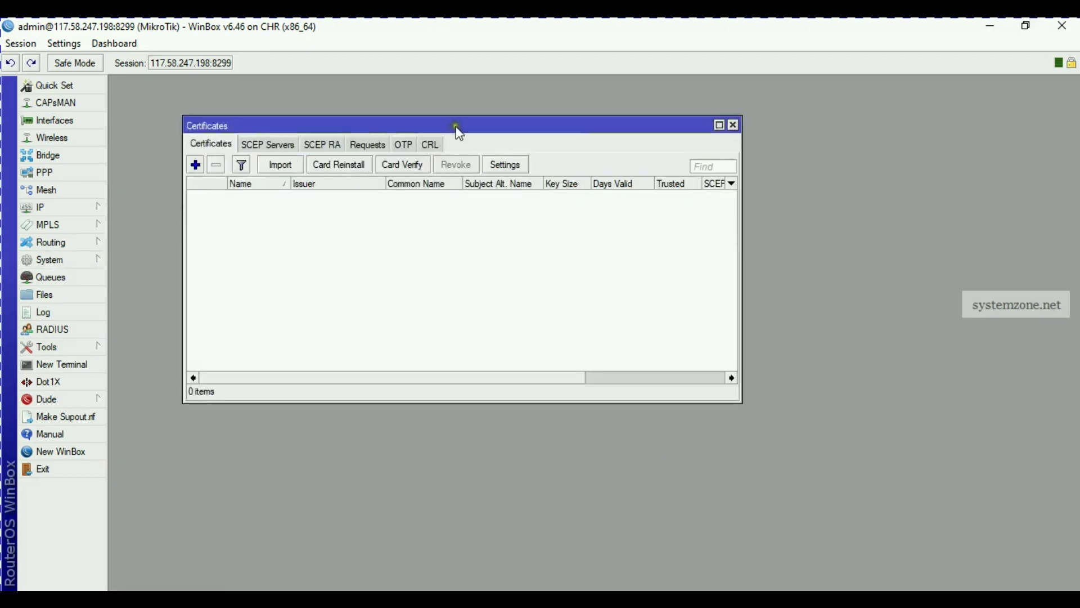
drag(471, 124, 467, 122)
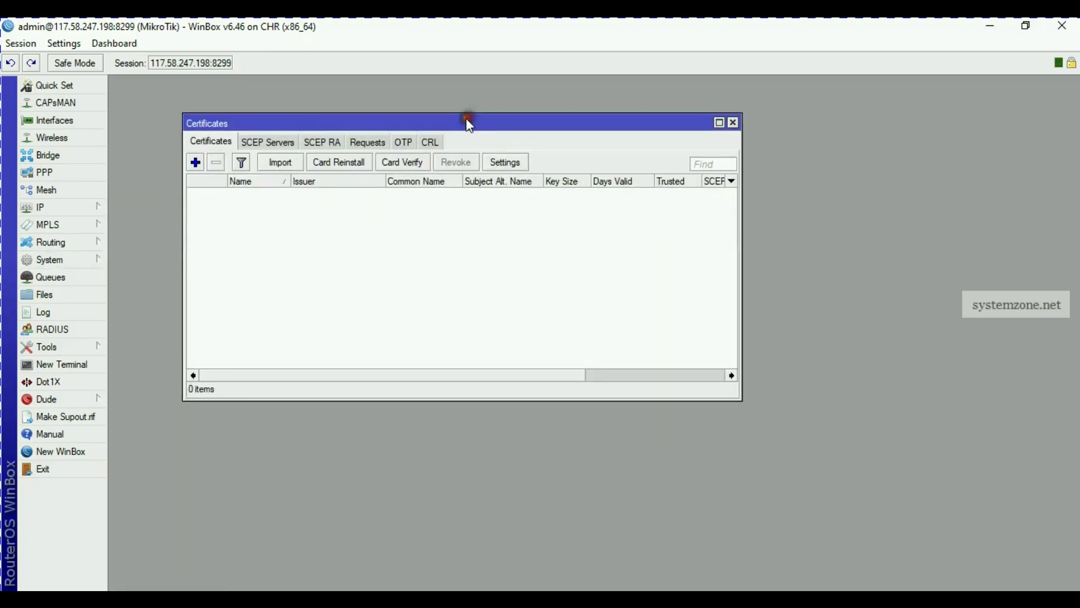
Start a new certificate named CA with country BD, state DHK, organization SystemZone
click(197, 164)
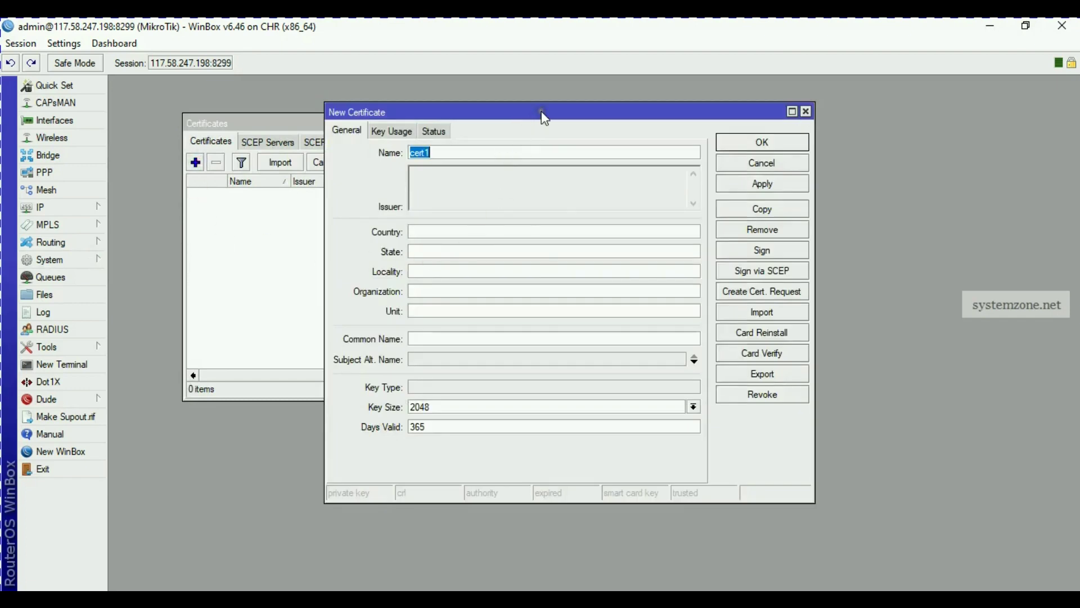
key(BackSpace)
text(CA)
click(469, 234)
text(BD)
click(439, 248)
text(DH)
text(K)
click(440, 276)
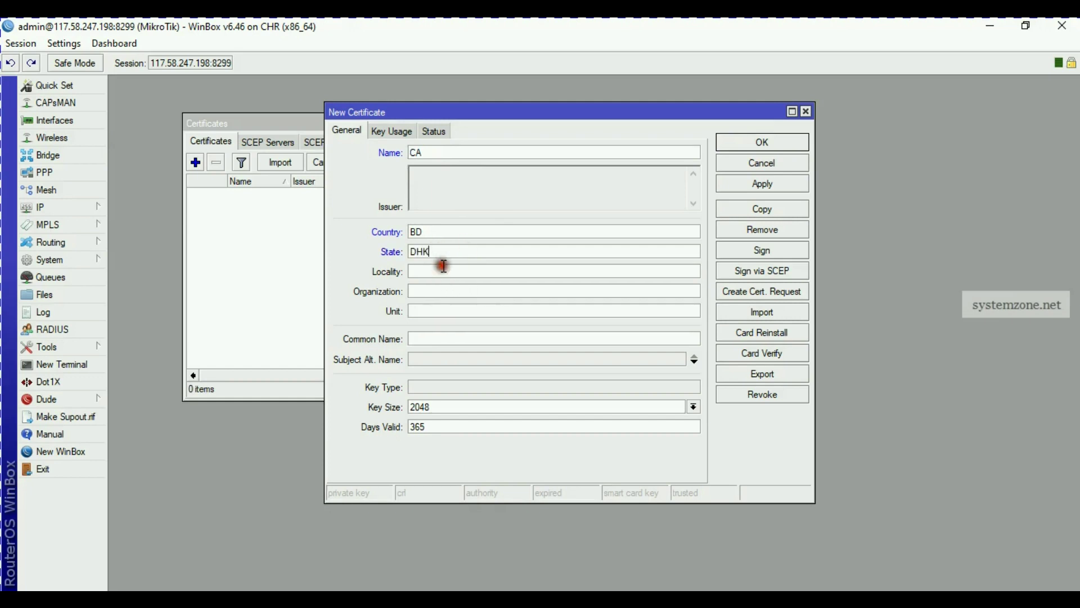
text(D)
text(HK)
click(419, 291)
text(Syste)
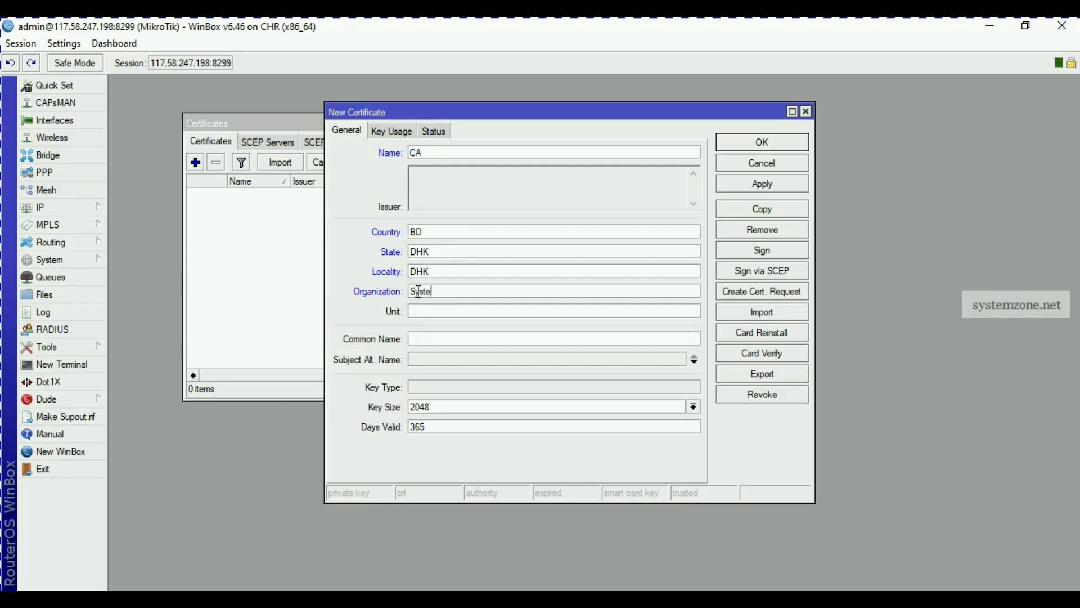
text(mZone)
Set unit IT, common name and IP alt name 117.58.247.198, and 3650 days valid
click(440, 311)
text(T)
click(438, 339)
text(117.)
text(5)
text(8.2)
text(47.)
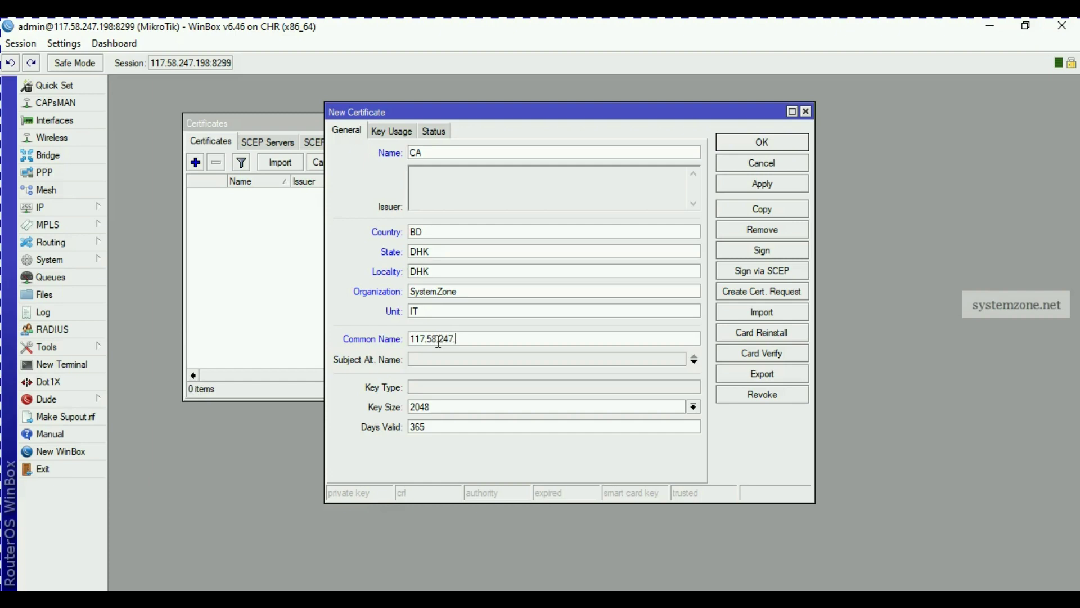
text(18)
text(98)
click(442, 360)
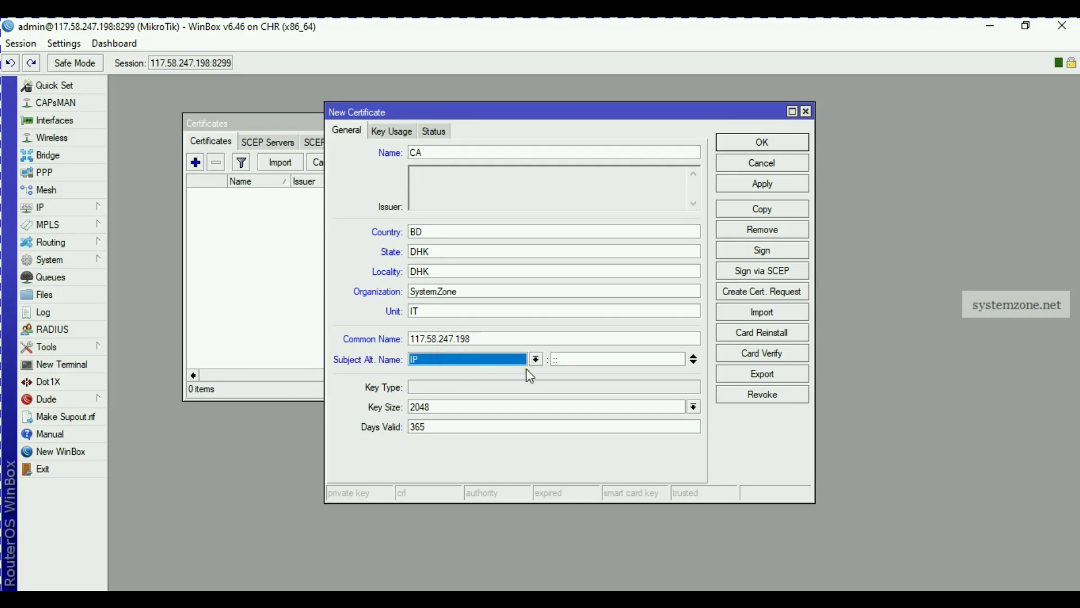
click(663, 362)
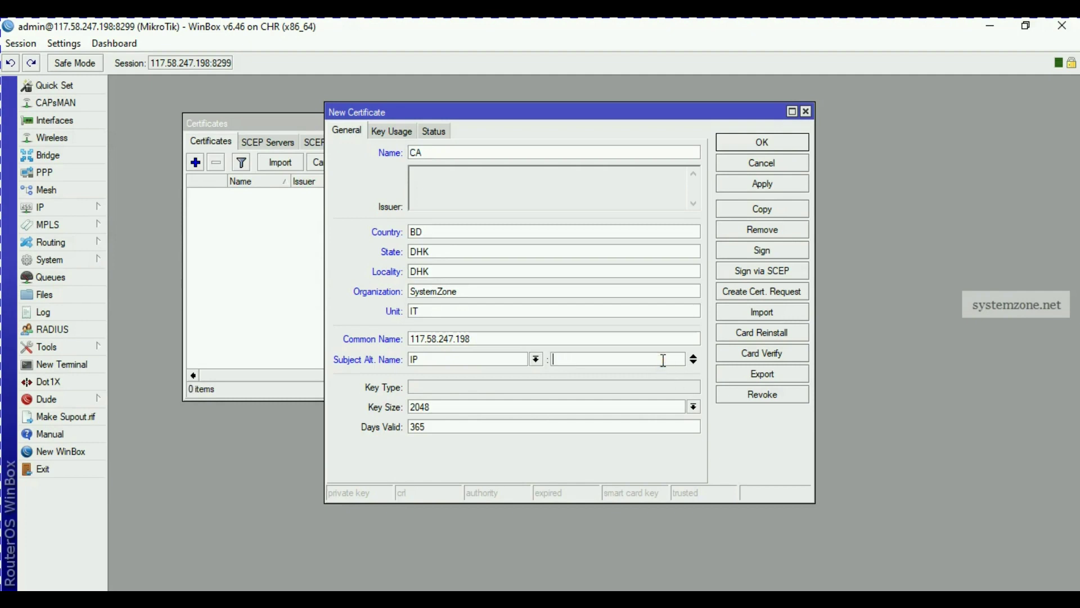
text(117.58)
text(.247)
text(.198)
click(462, 421)
text(0)
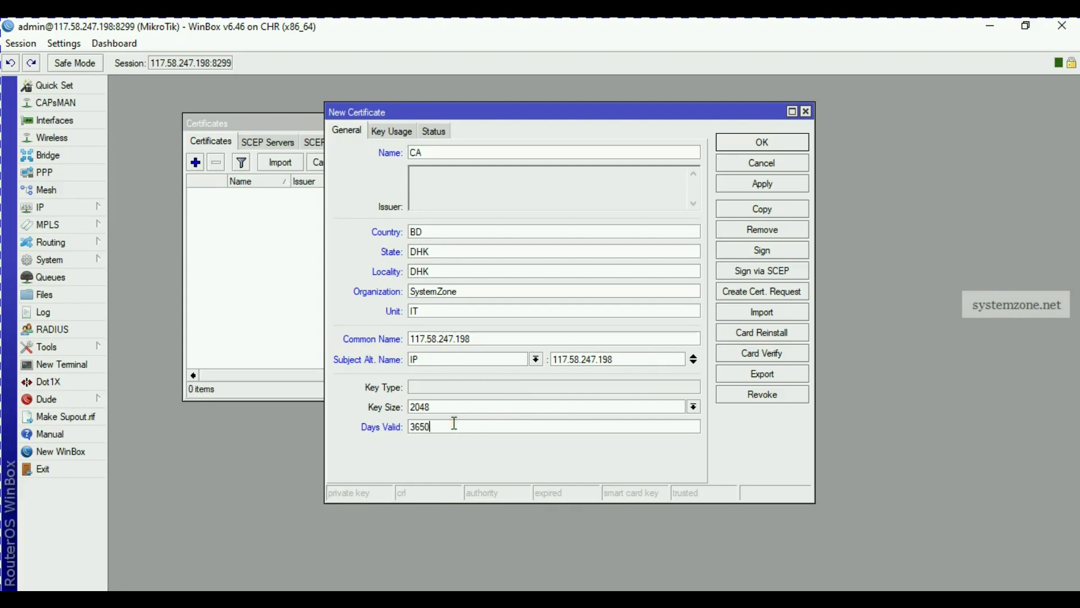
Limit the CA certificate's key usages to crl sign and key cert. sign, and apply
click(394, 134)
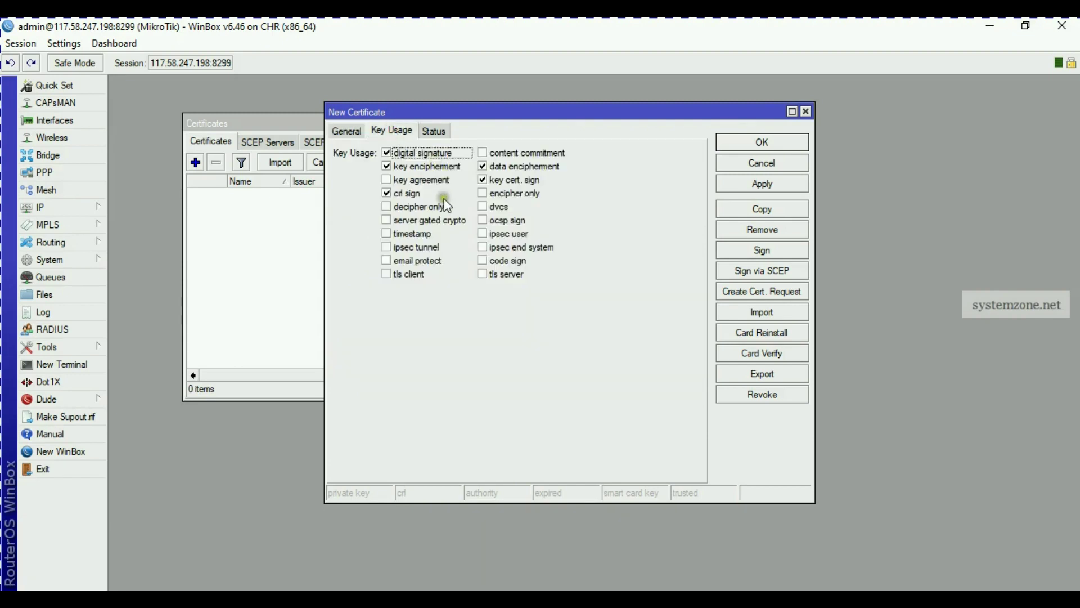
click(387, 152)
click(388, 166)
click(483, 166)
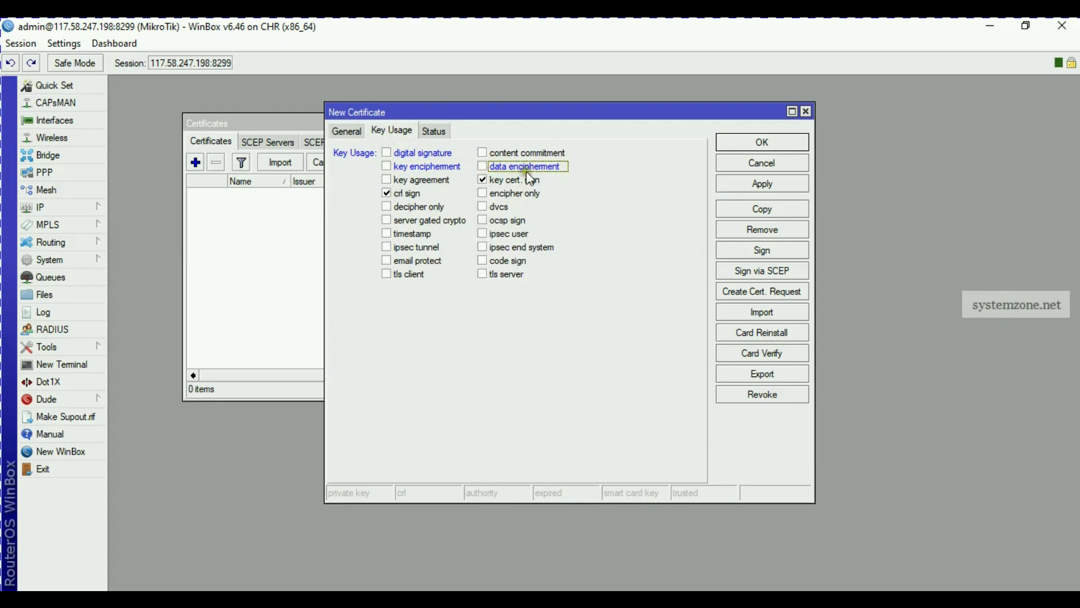
click(747, 186)
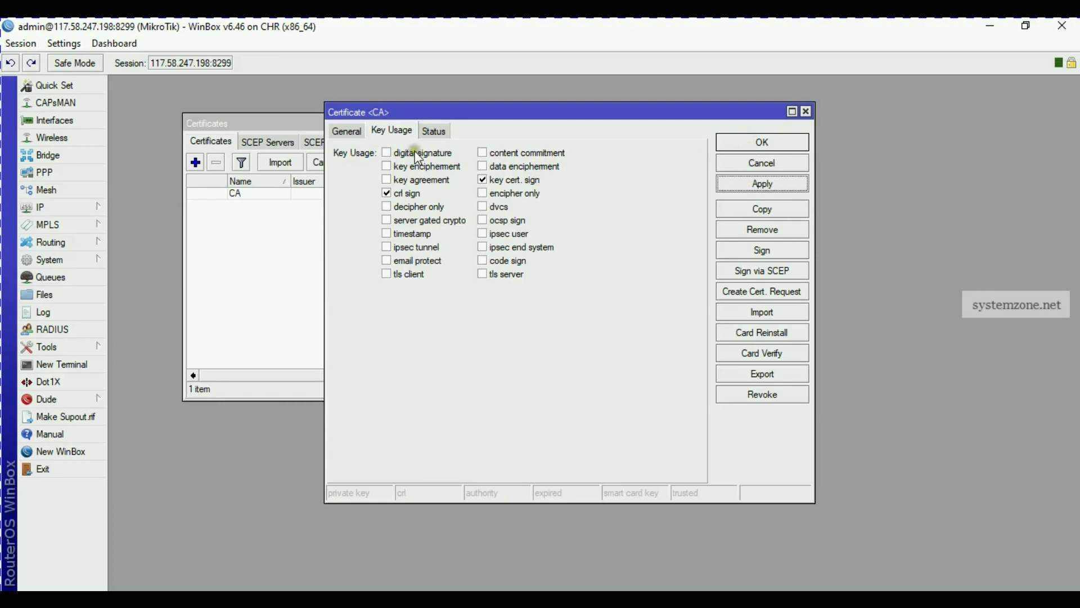
click(367, 131)
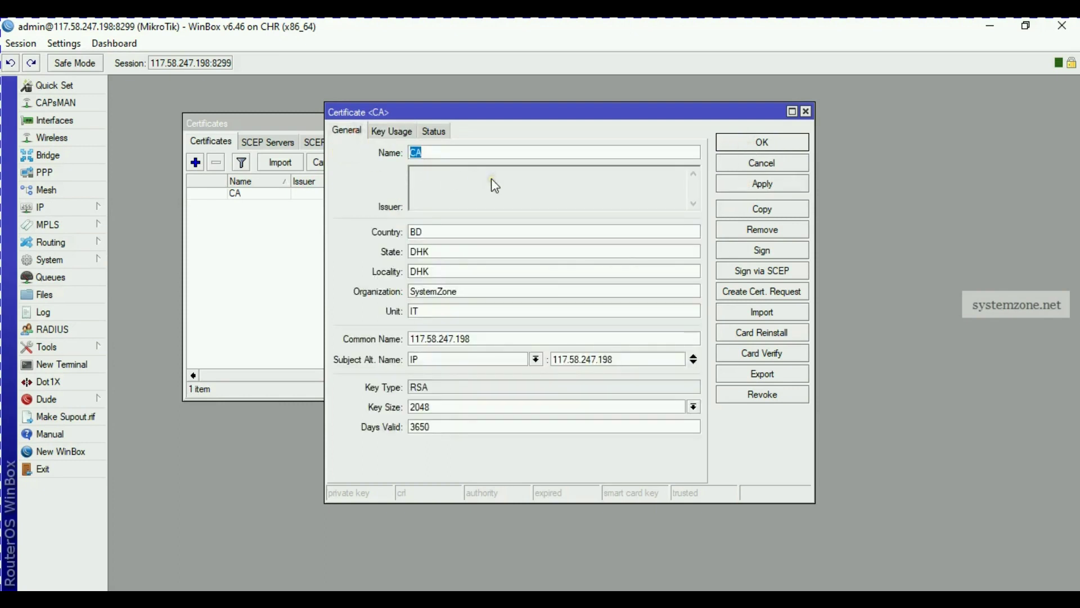
click(506, 187)
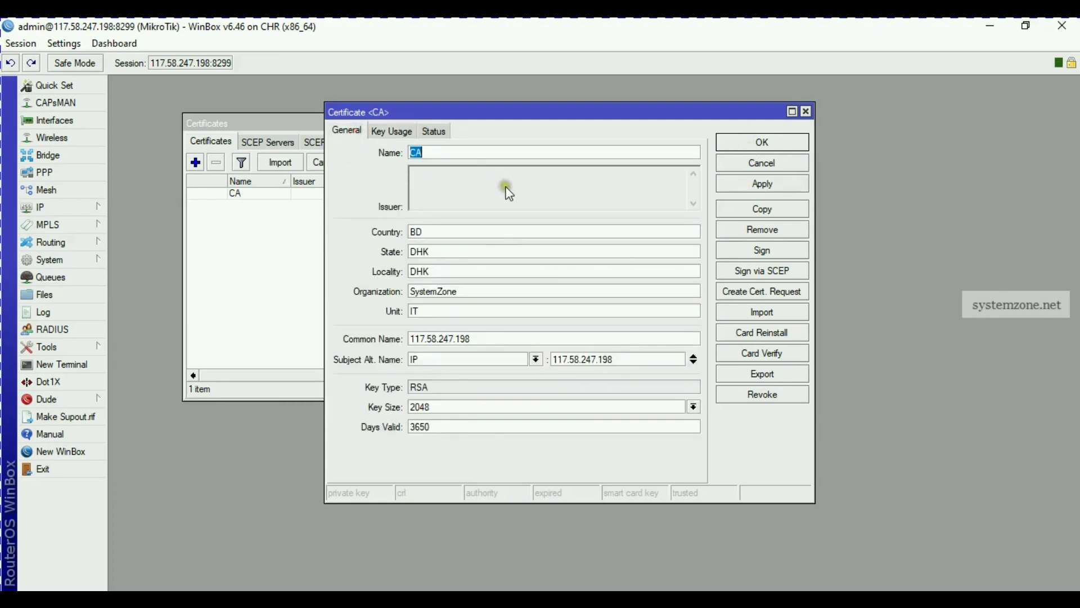
Copy CA as Server with digital signature, key encipherment and tls server usages, and save it
click(763, 211)
drag(520, 129, 572, 137)
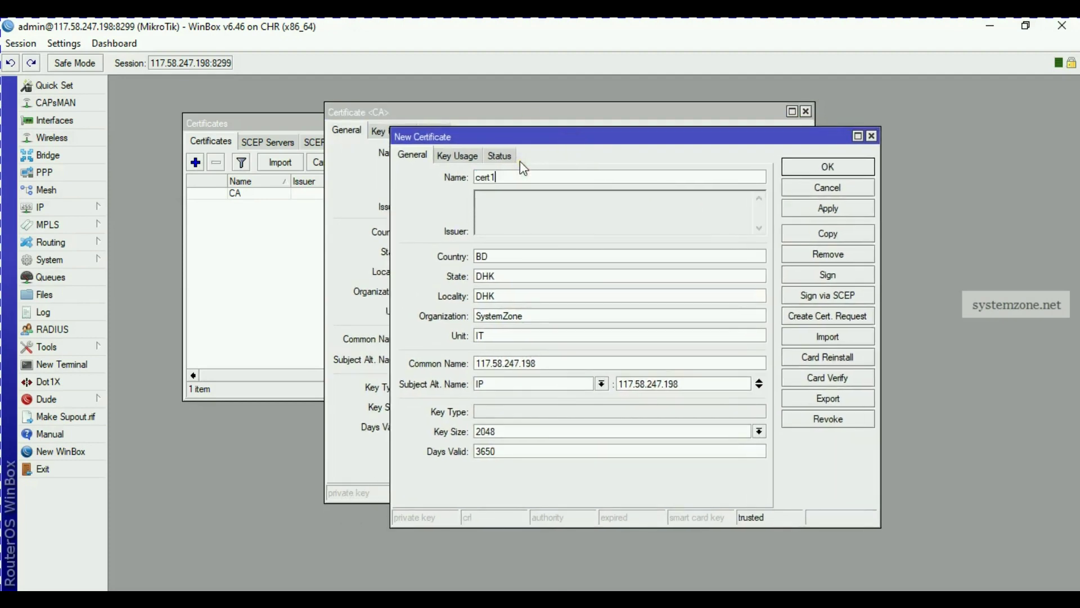
key(BackSpace)
key(BackSpace)
key(BackSpace)
text(Ser)
click(460, 158)
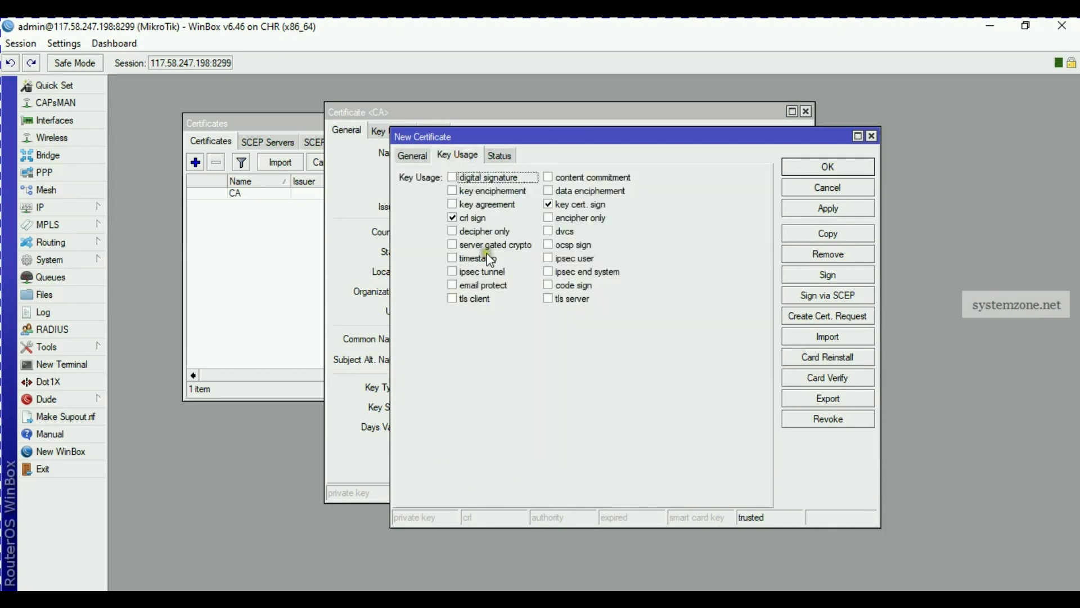
click(547, 203)
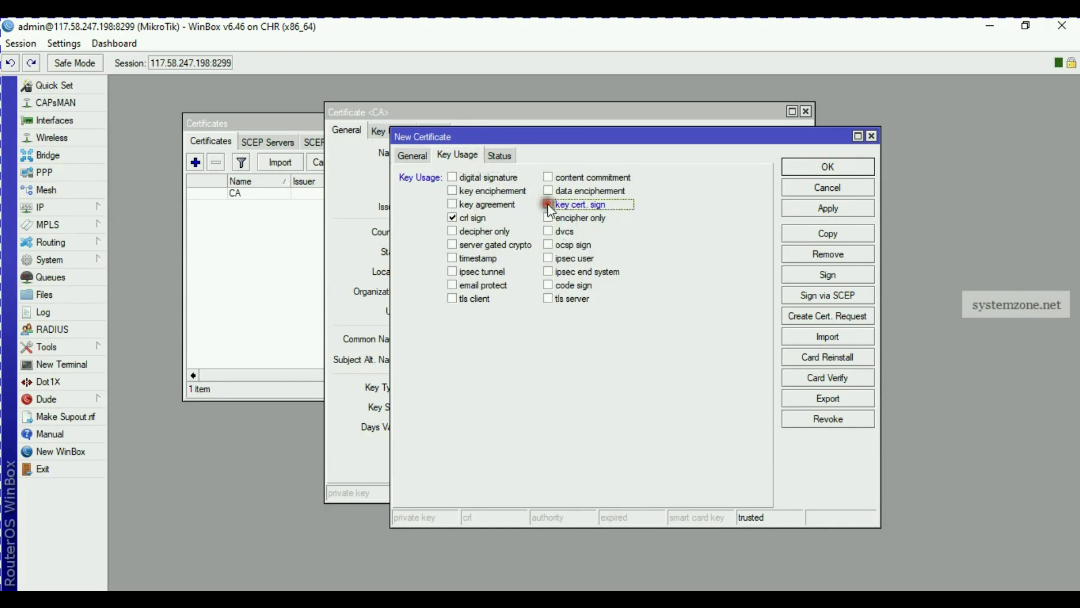
click(452, 219)
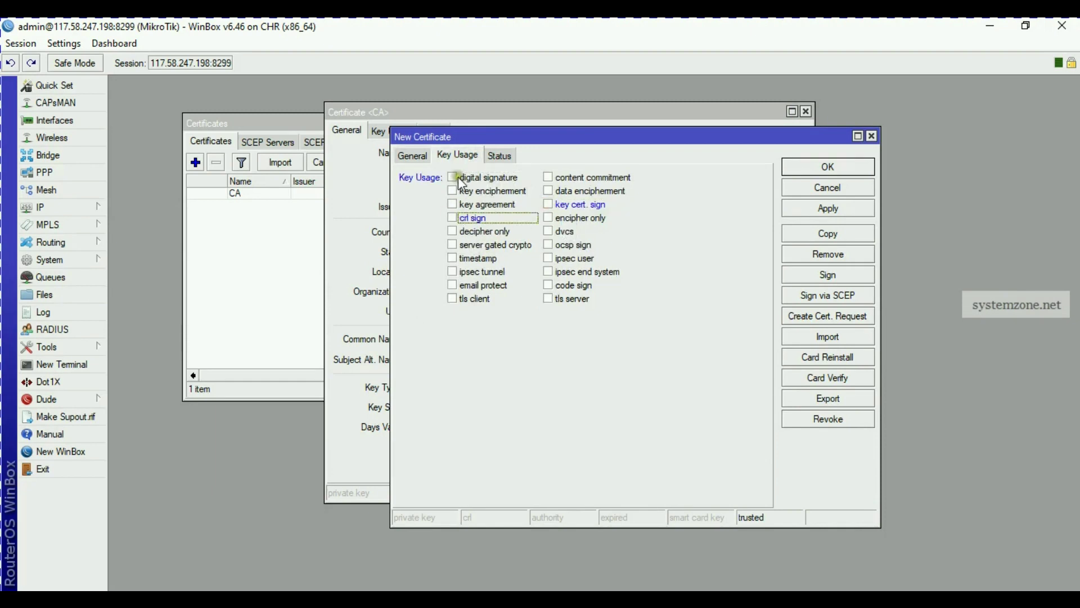
click(453, 177)
click(453, 191)
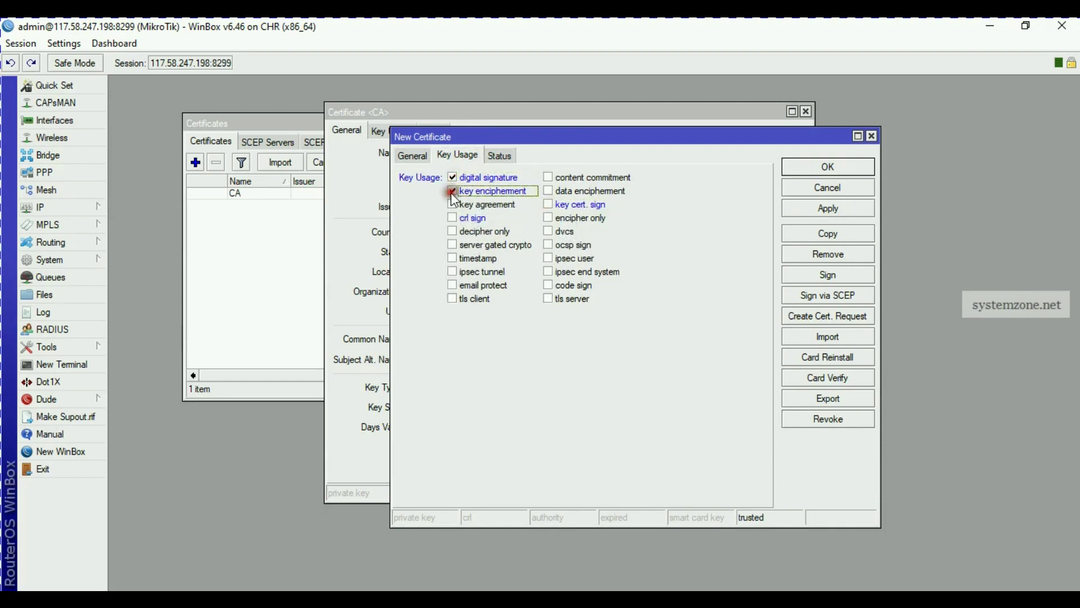
click(549, 300)
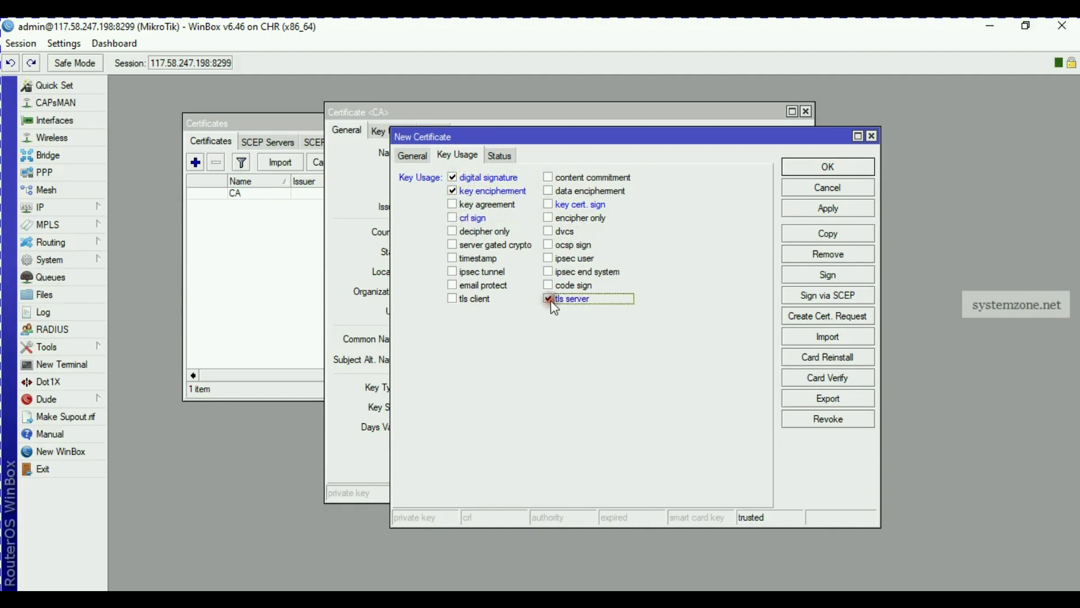
click(822, 213)
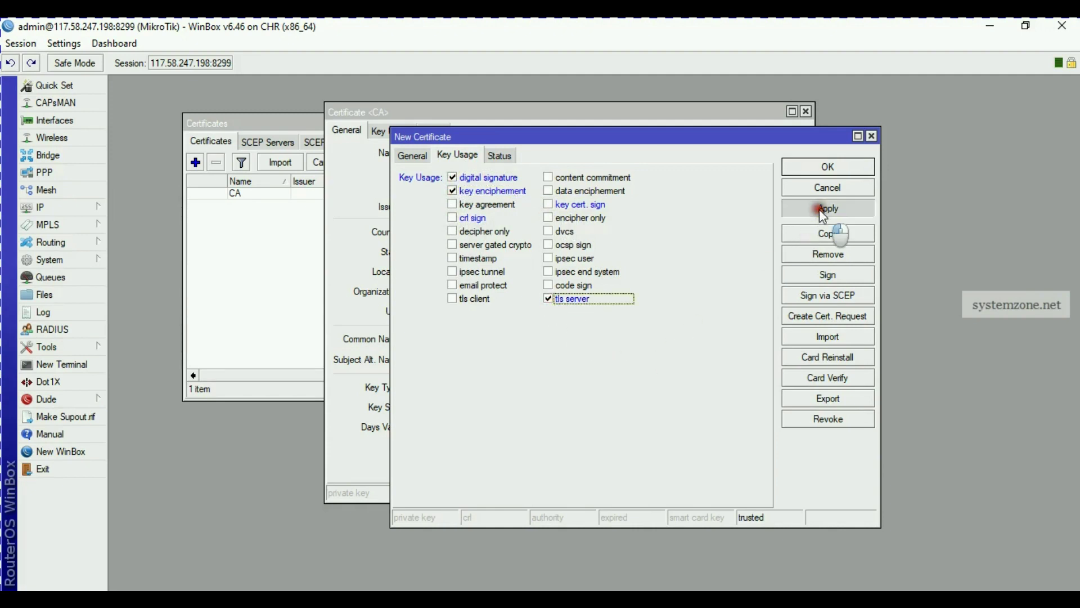
click(817, 169)
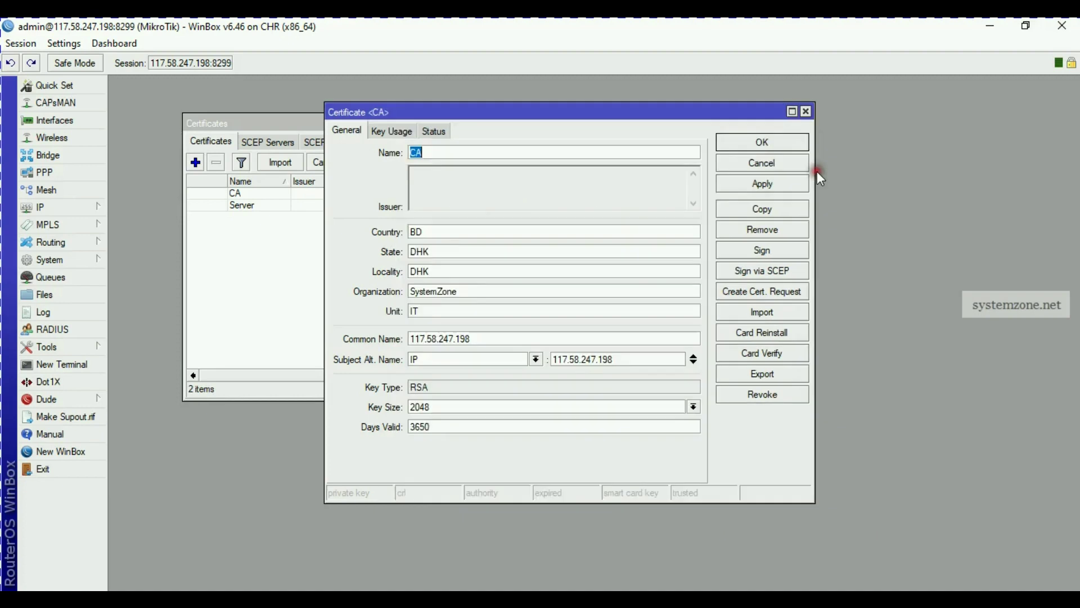
Discard the extra certificate copy and save and close the CA certificate
click(768, 208)
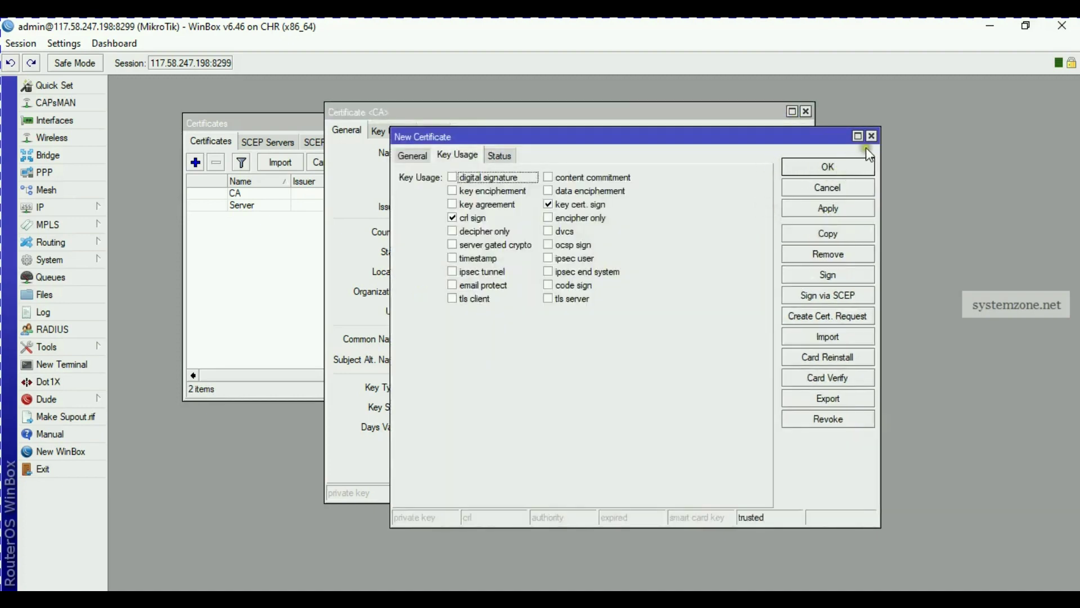
click(873, 136)
click(760, 186)
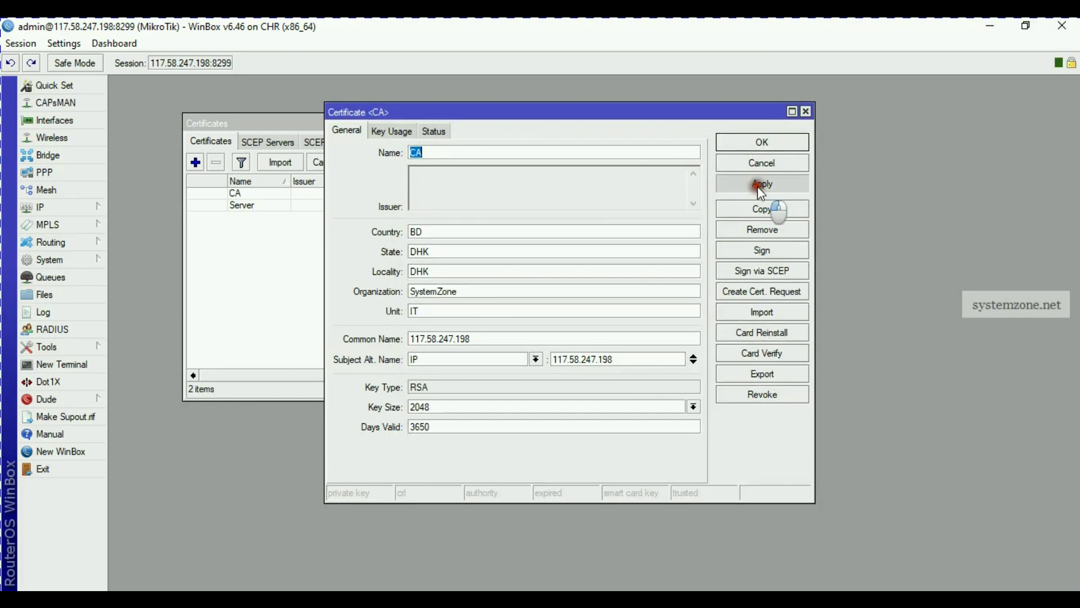
click(760, 144)
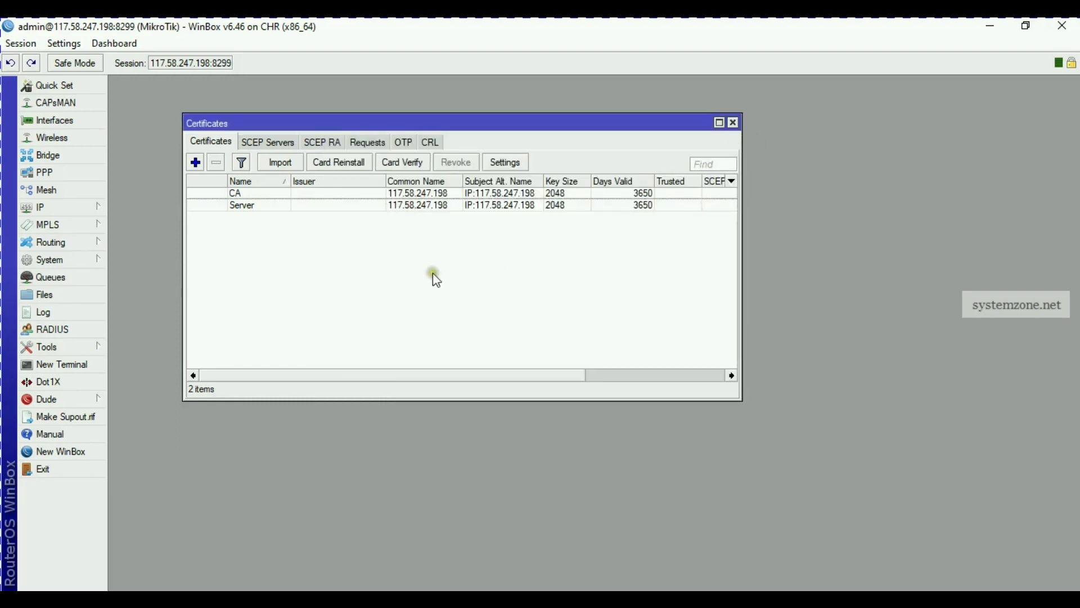
Self-sign the CA certificate with CA CRL host 117.58.247.198
double_click(325, 194)
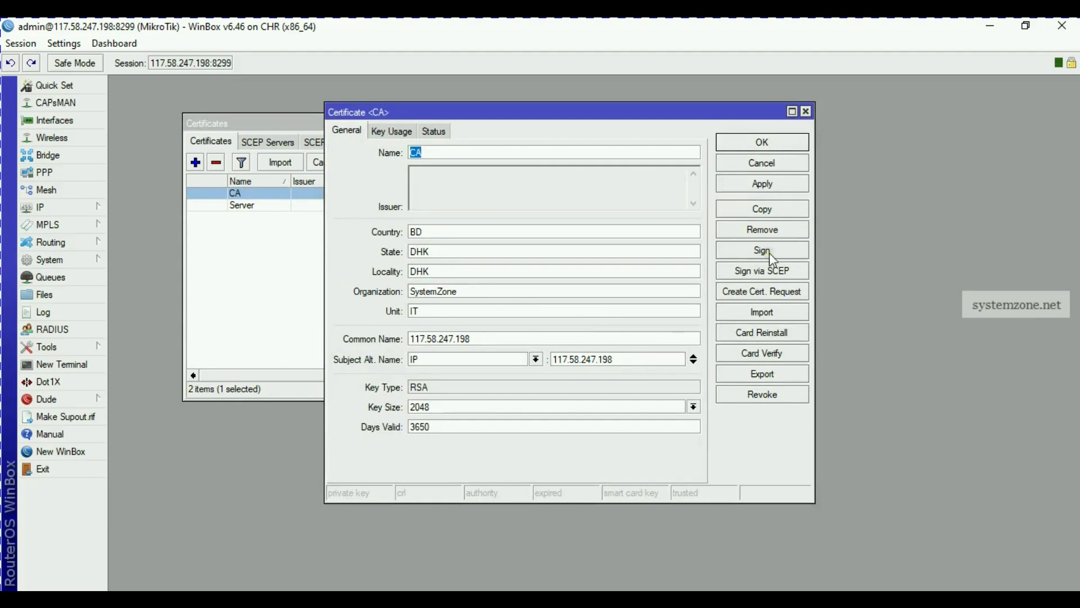
click(769, 250)
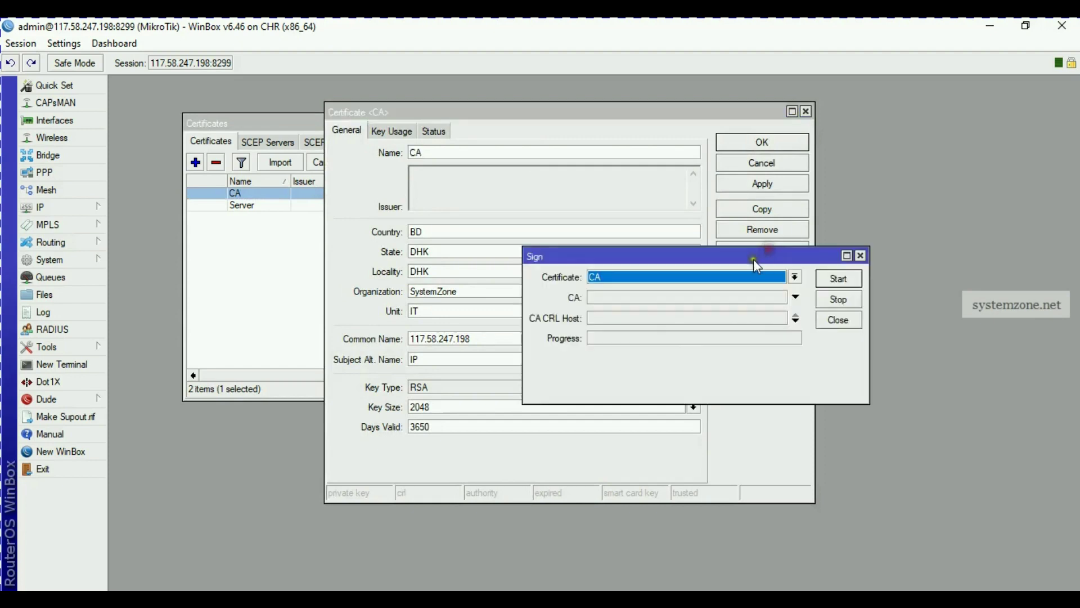
drag(654, 249, 651, 247)
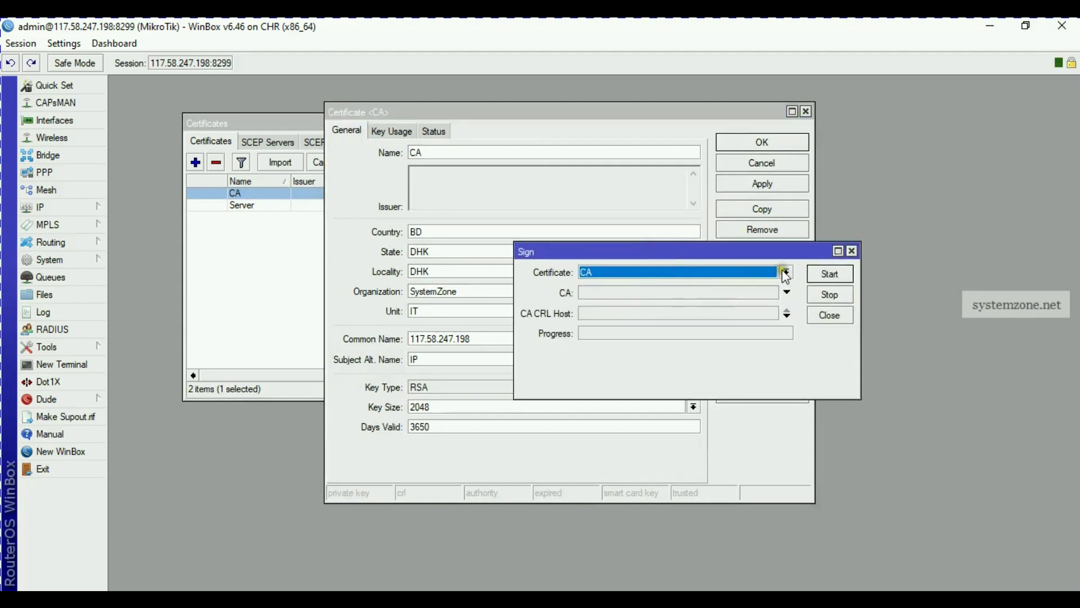
click(617, 314)
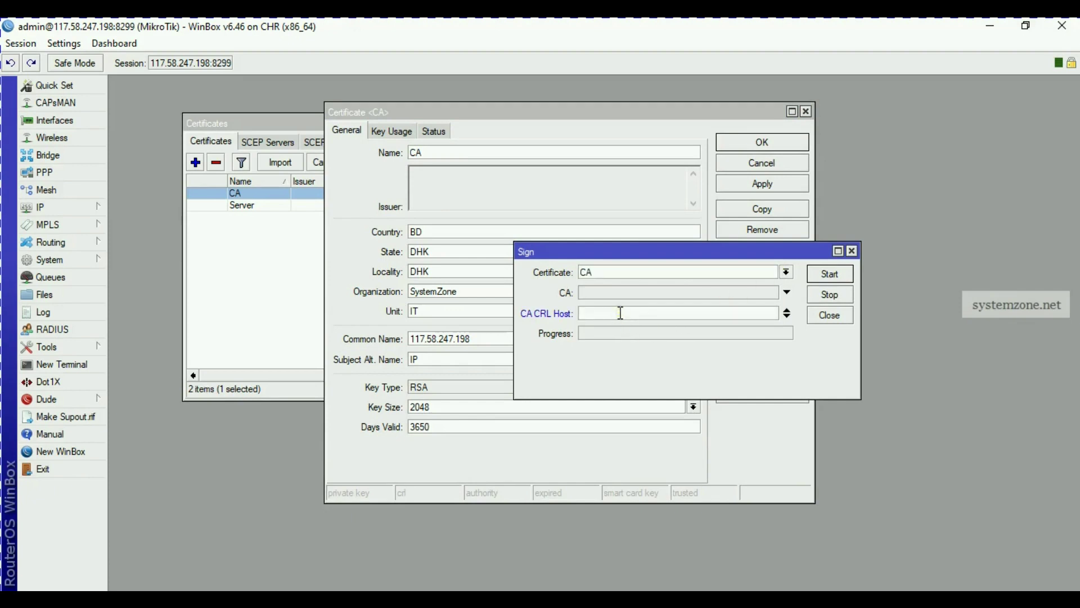
text(117.)
text(58.)
text(247)
text(.198)
click(833, 275)
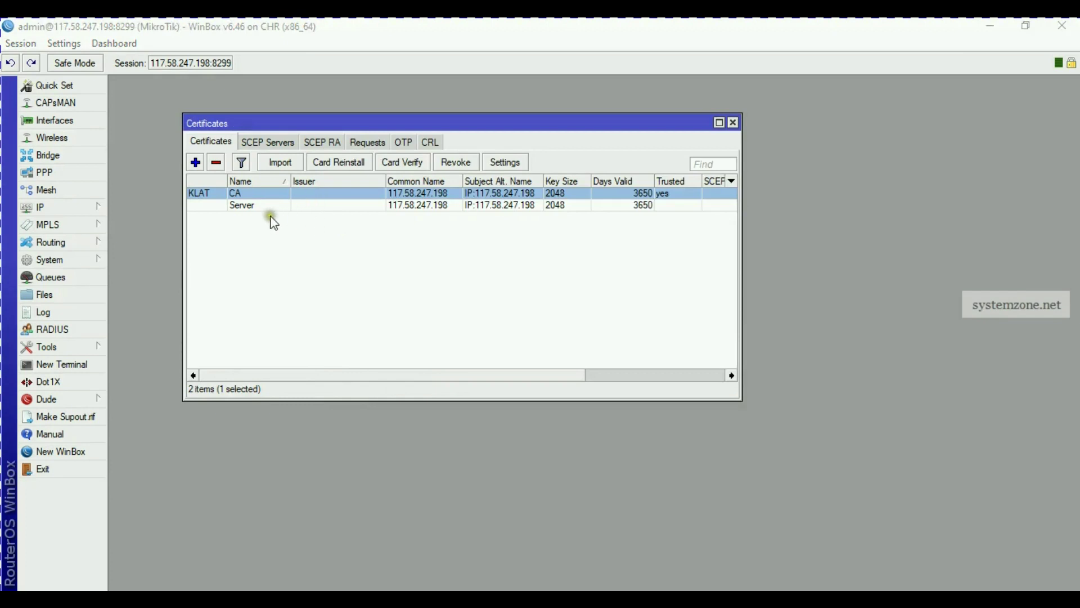
Sign the Server certificate with CA, then mark it Trusted and save
double_click(270, 206)
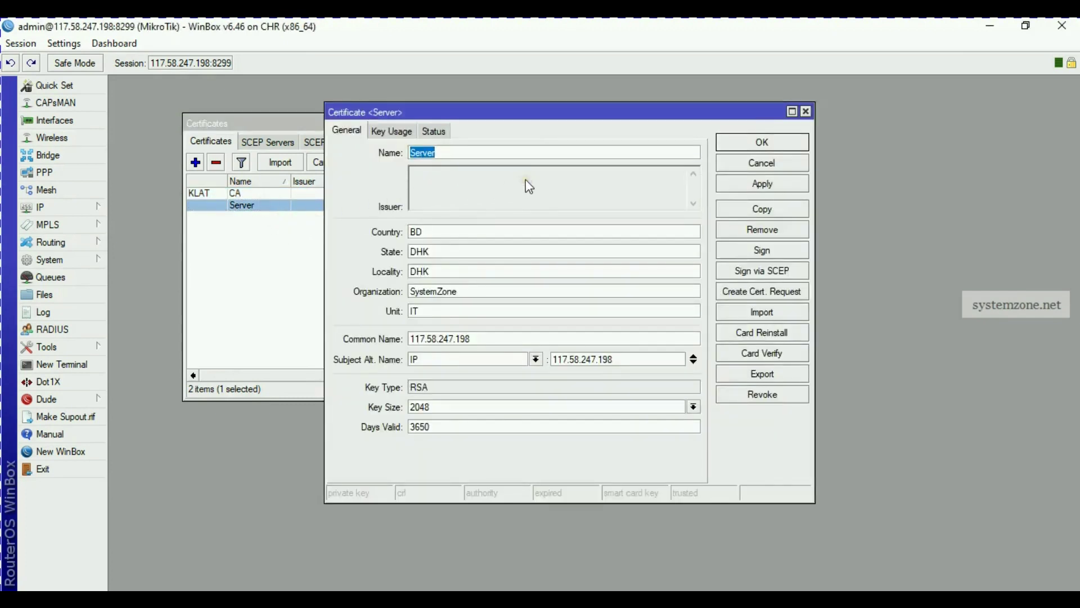
click(765, 248)
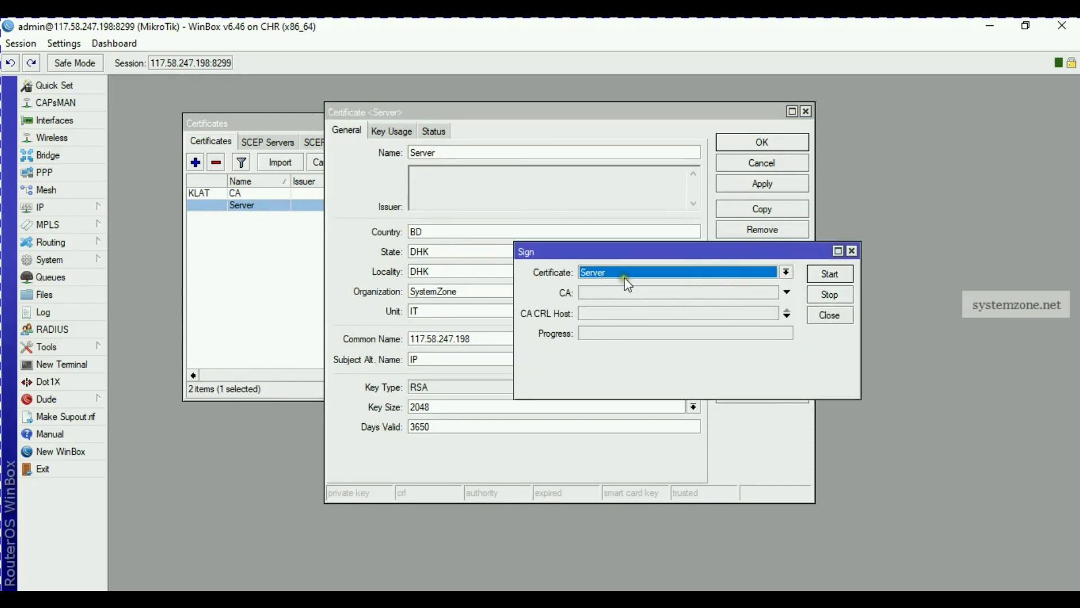
click(613, 292)
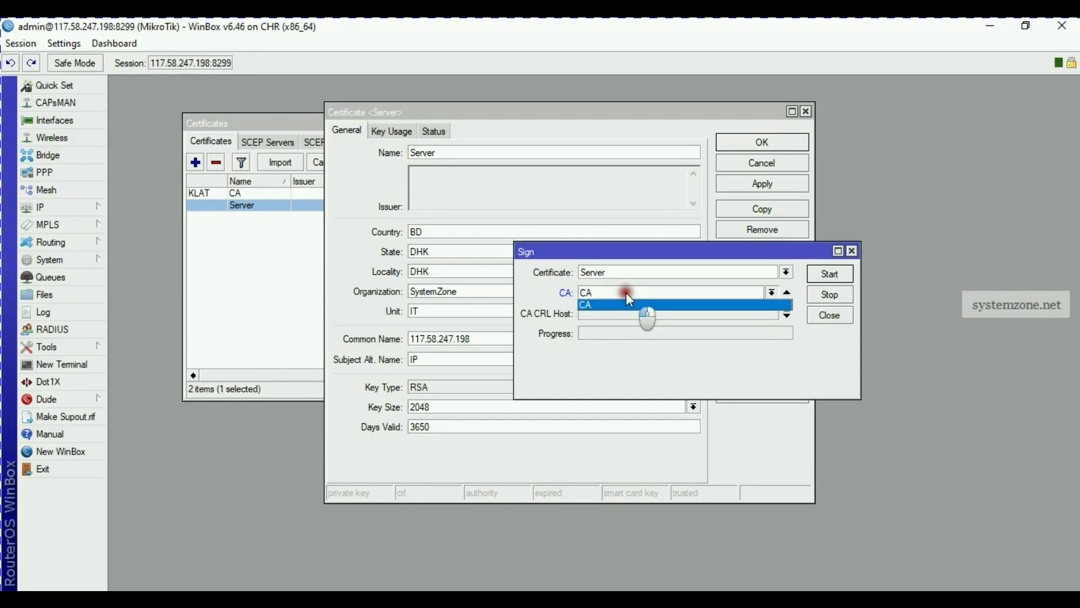
click(614, 310)
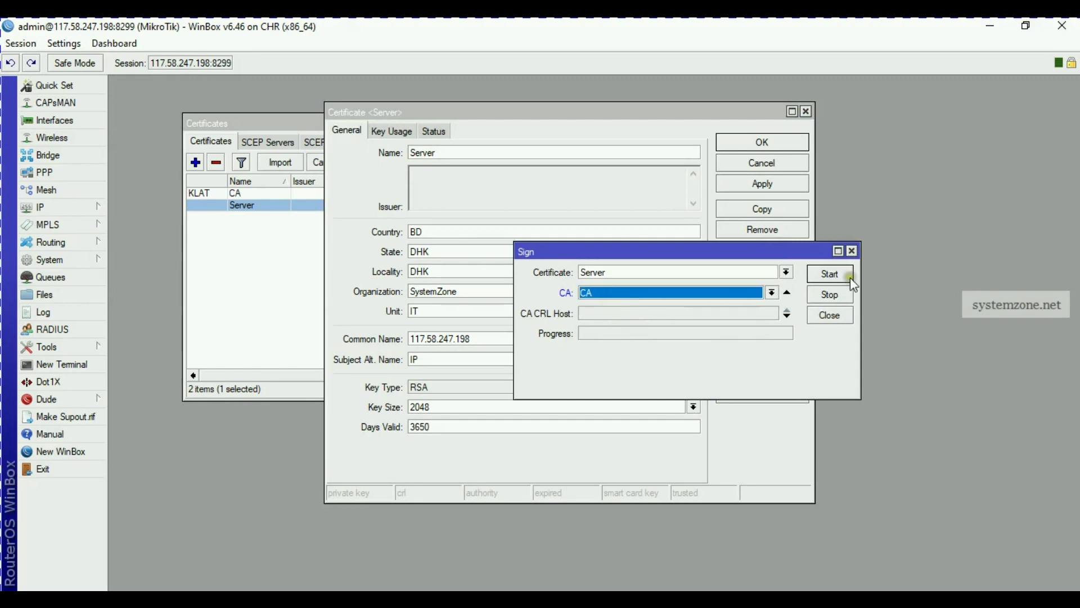
click(825, 276)
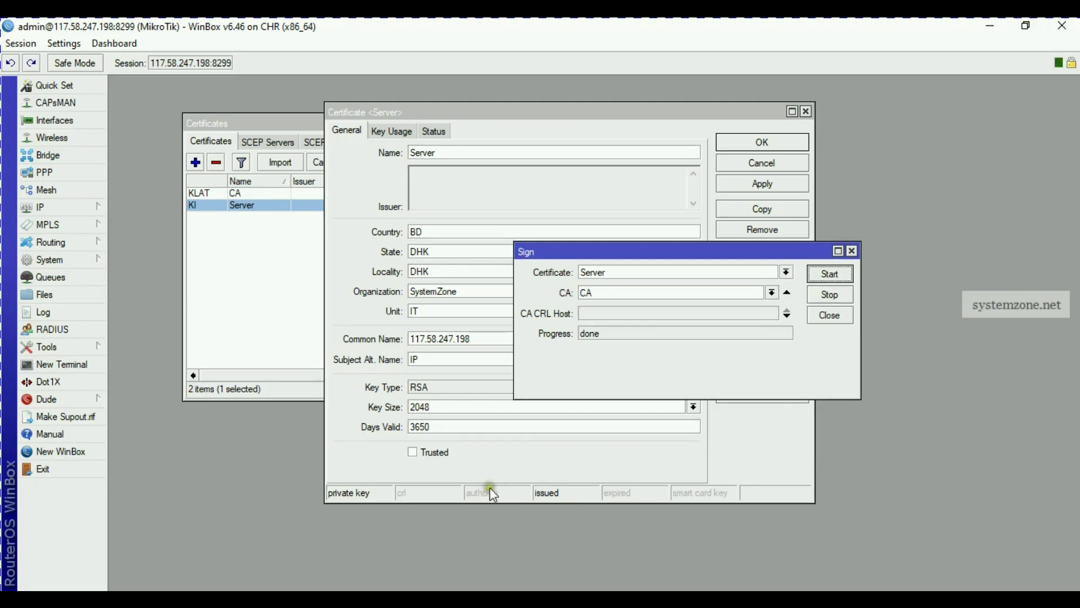
click(823, 314)
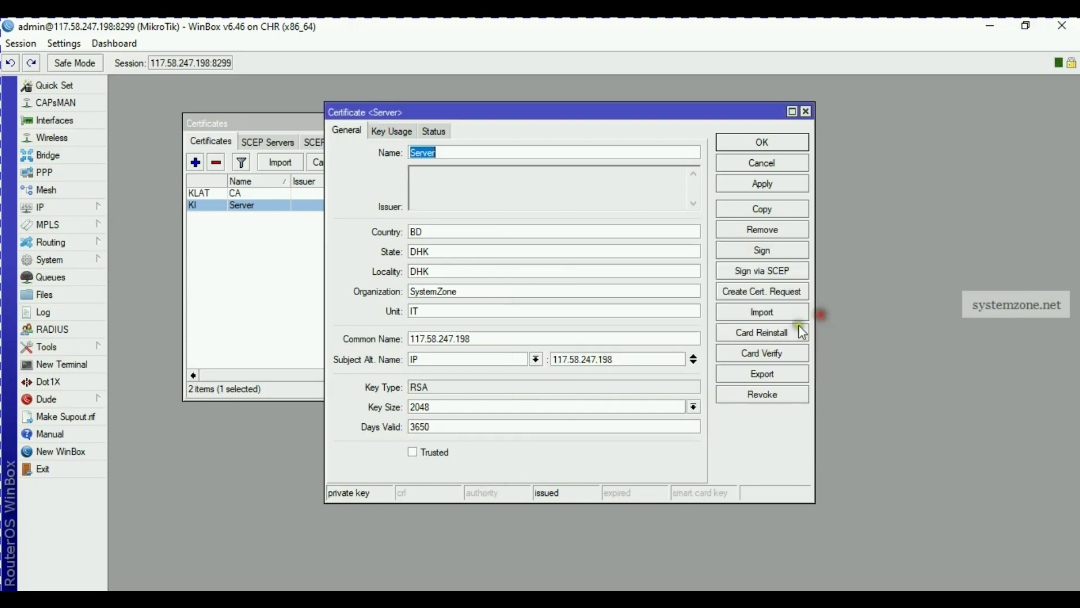
click(434, 451)
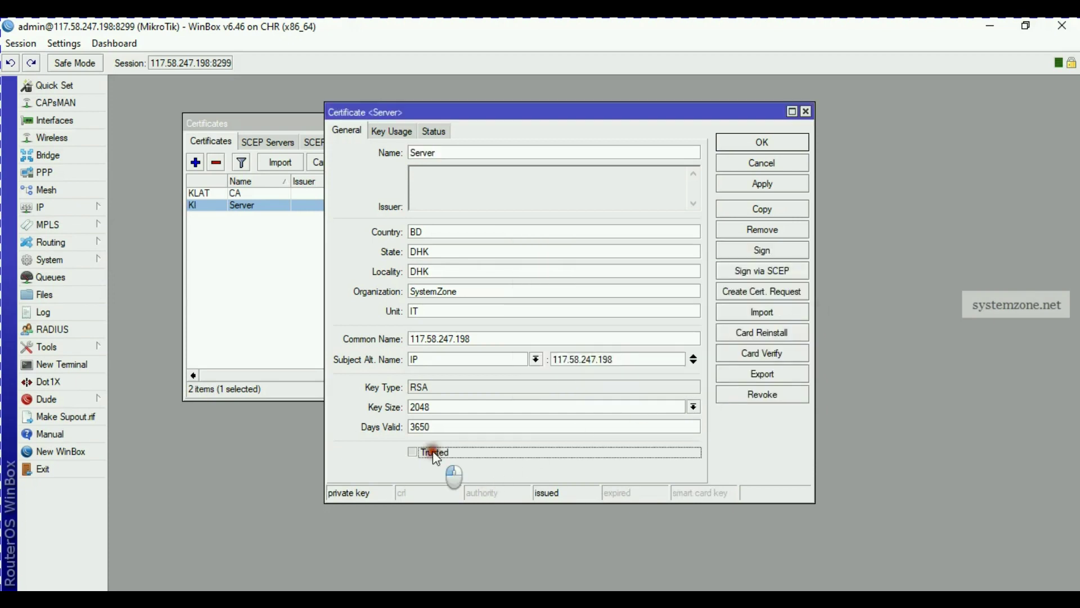
click(763, 184)
click(762, 143)
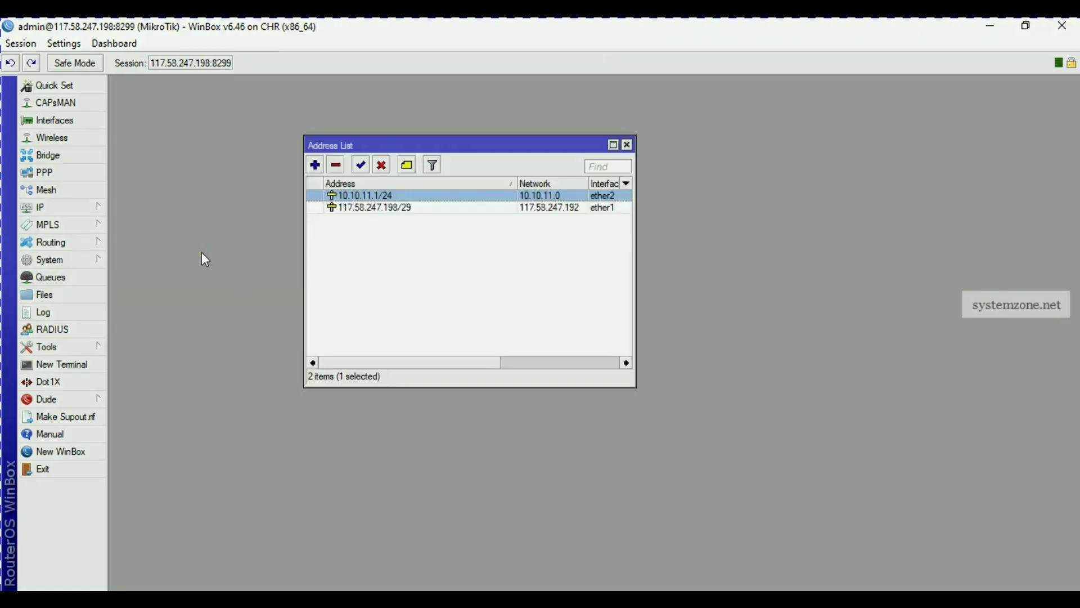
In PPP, enable the SSTP Server with certificate Server and save the settings
click(62, 172)
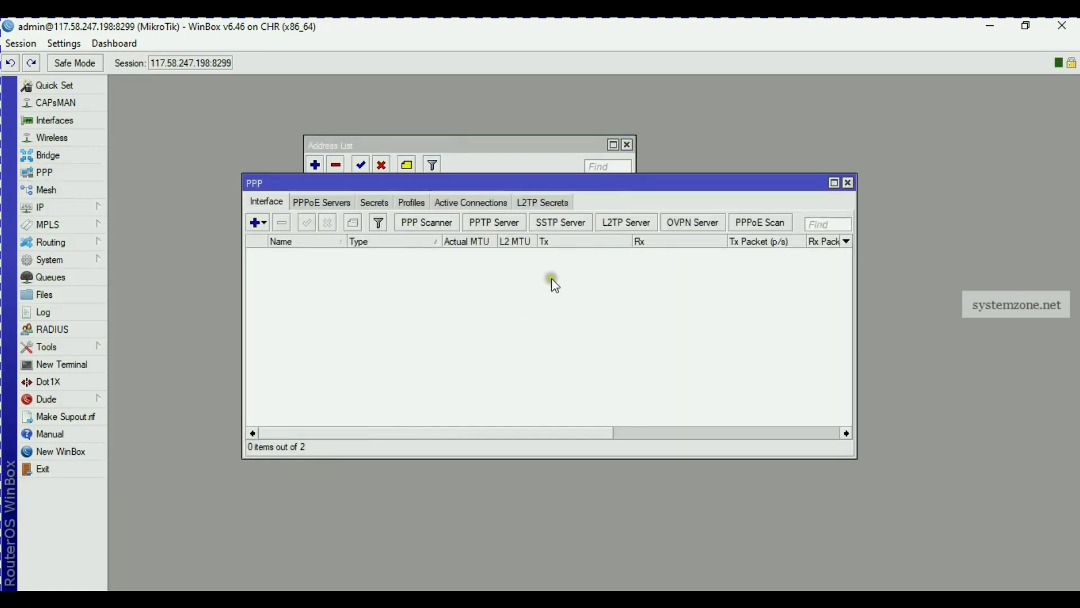
click(257, 200)
click(569, 225)
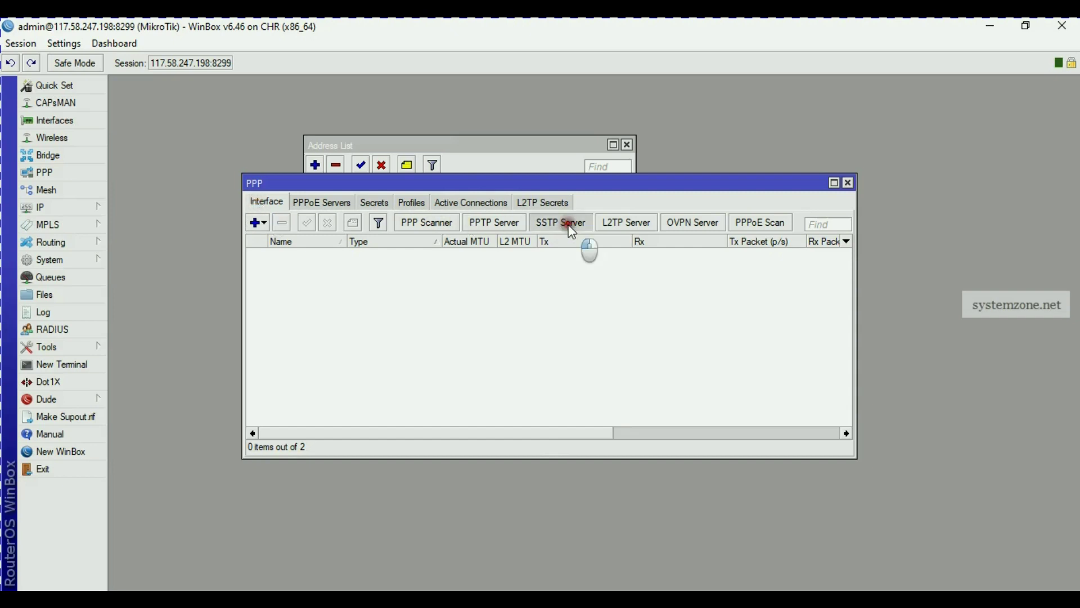
click(557, 218)
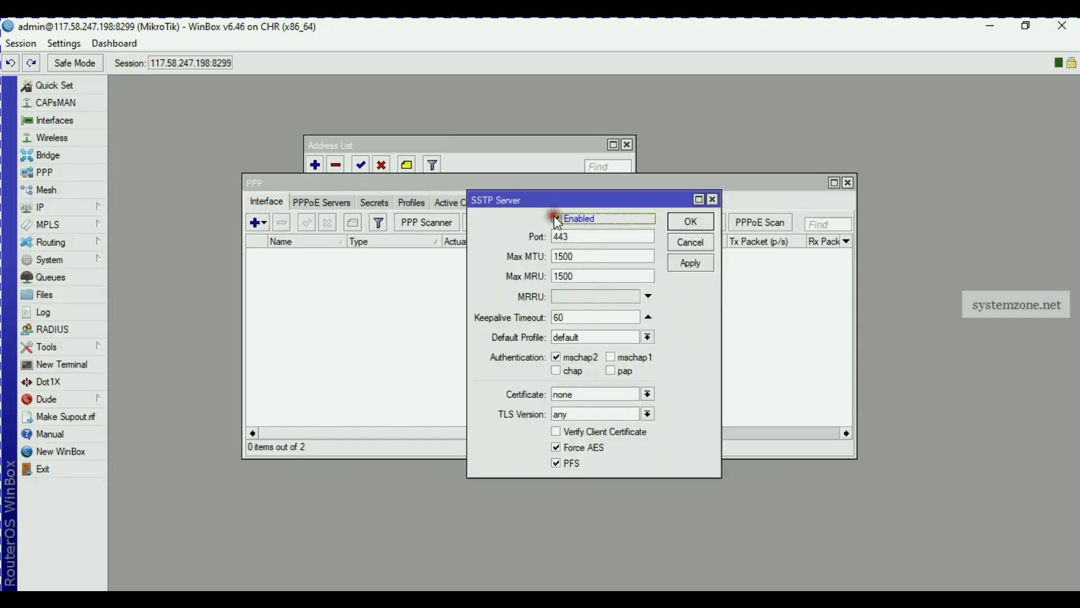
click(580, 236)
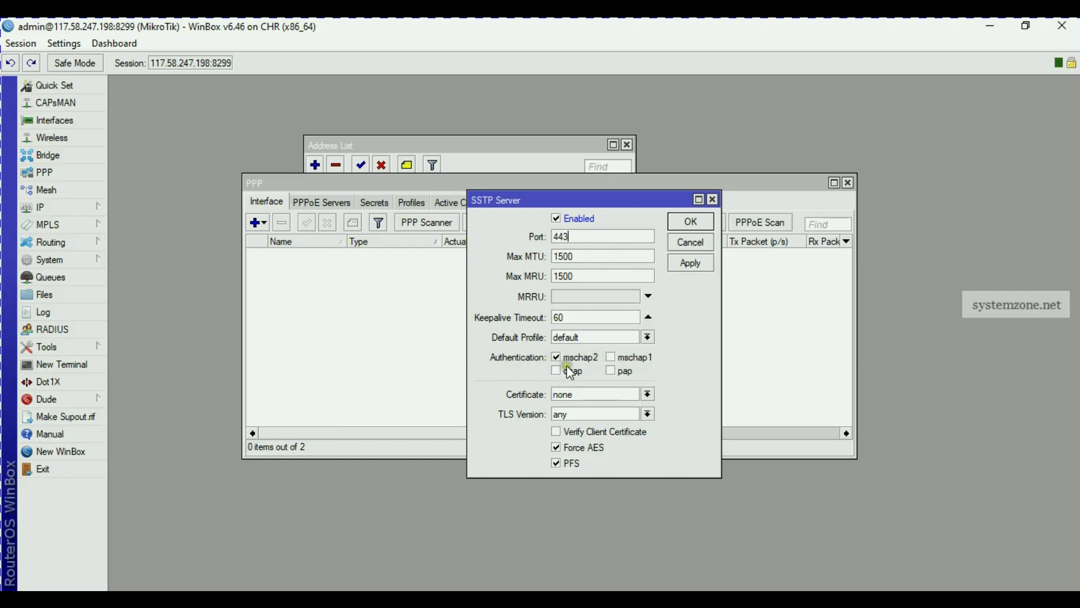
click(648, 394)
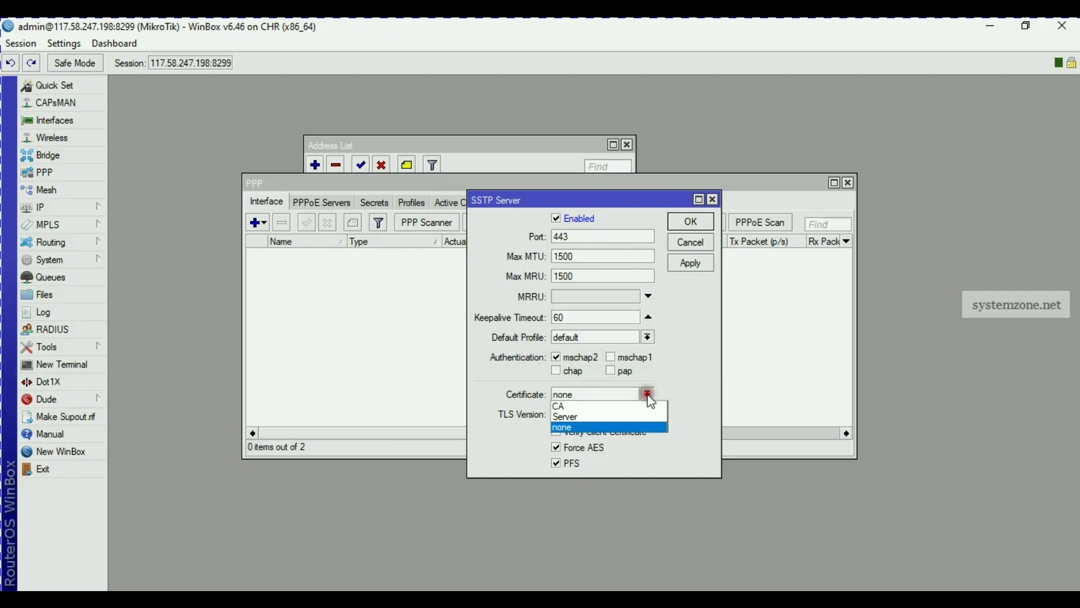
click(576, 418)
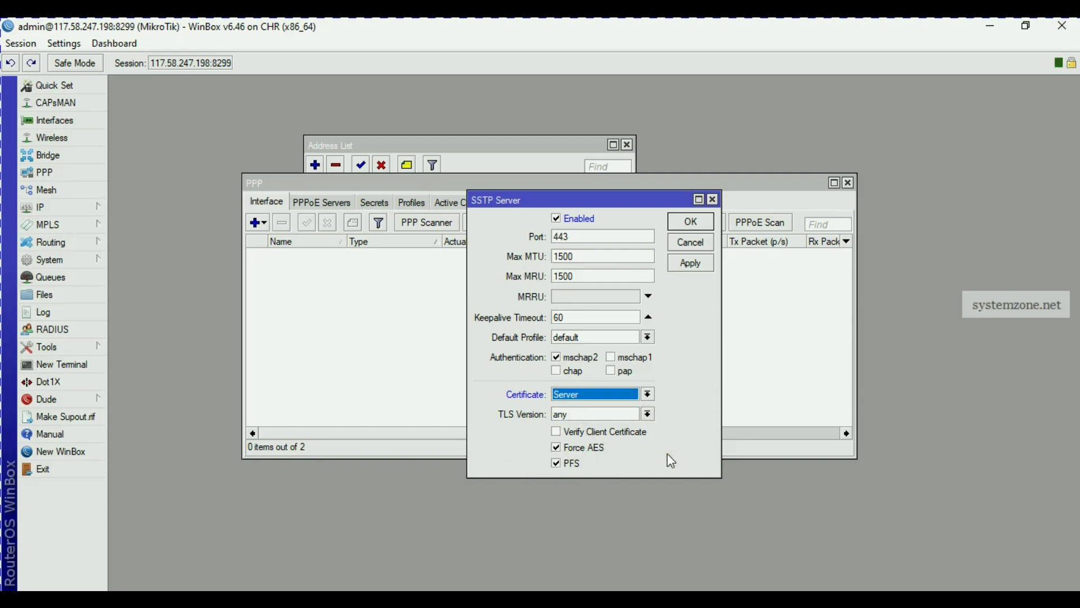
click(698, 265)
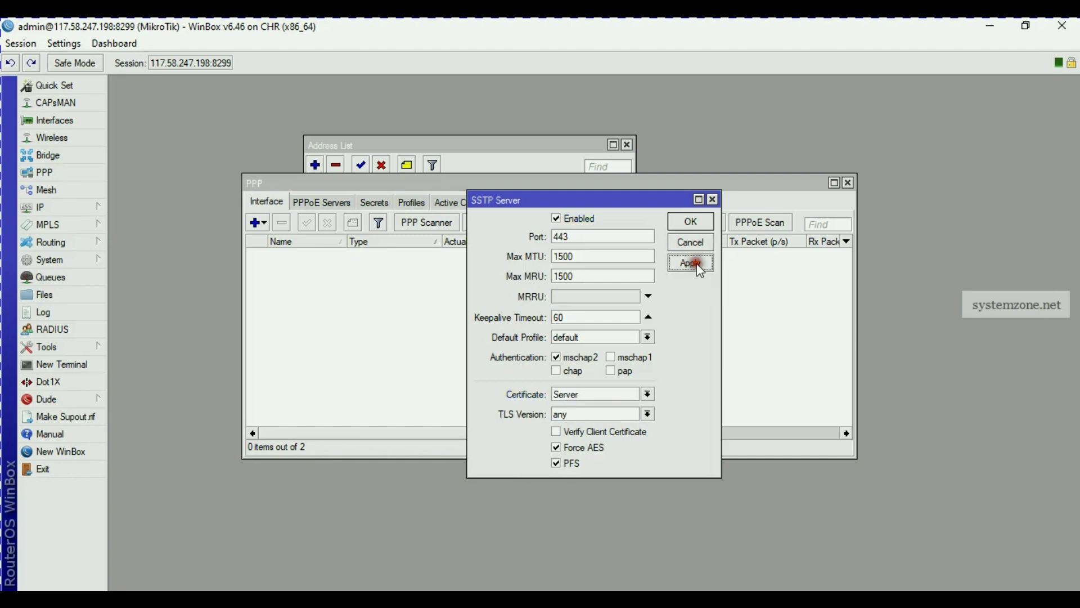
click(692, 221)
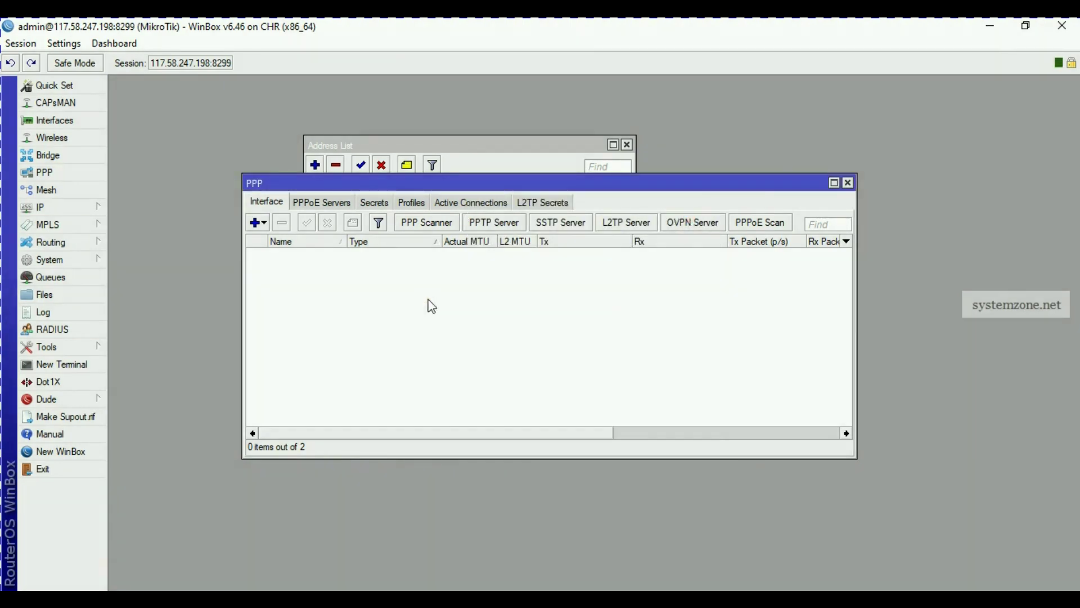
click(369, 202)
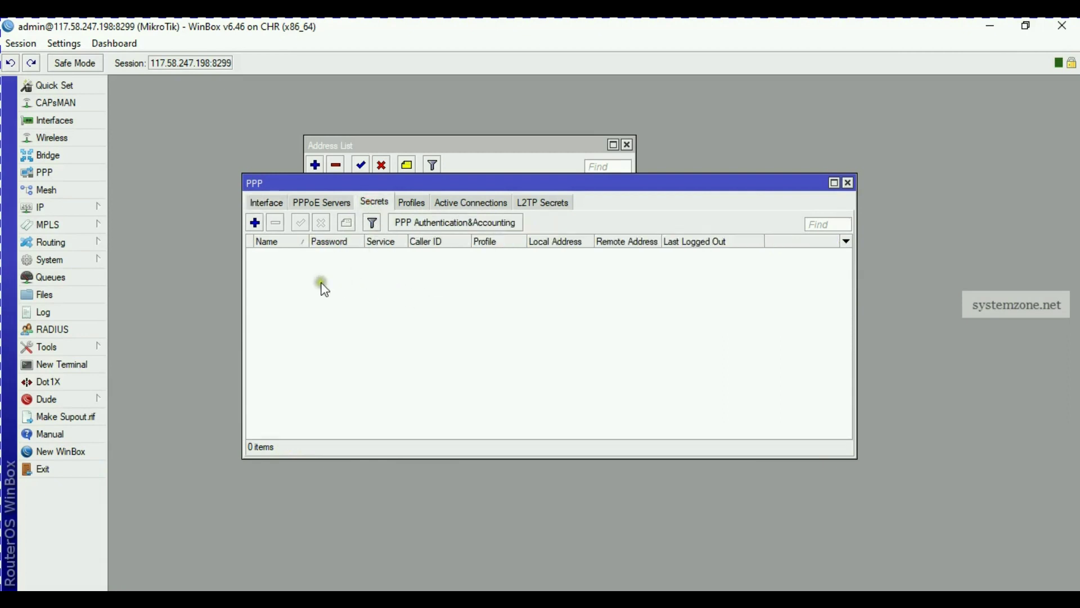
click(254, 223)
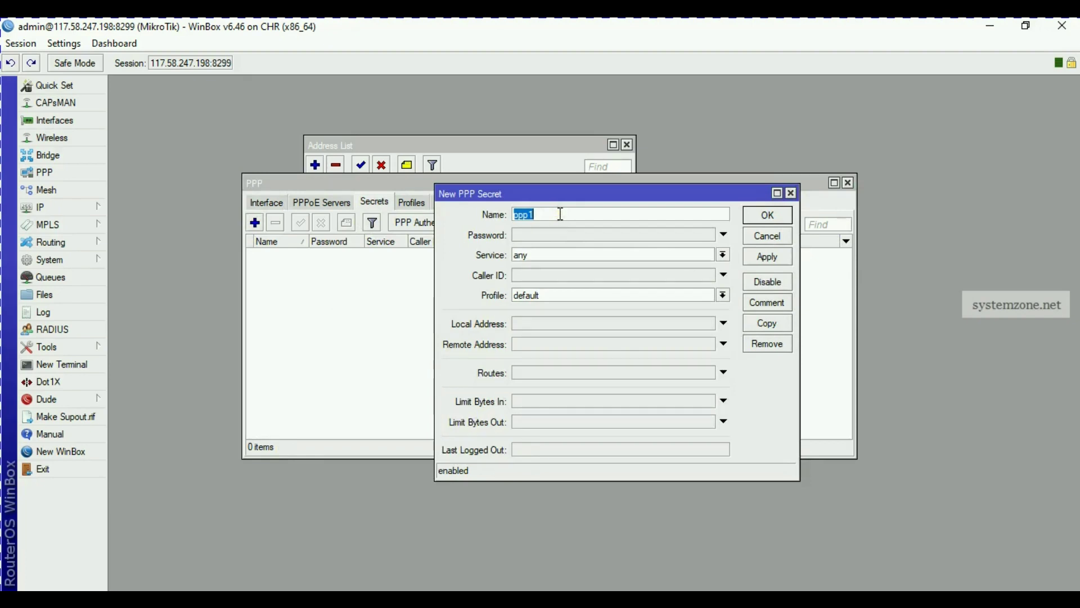
key(BackSpace)
click(563, 241)
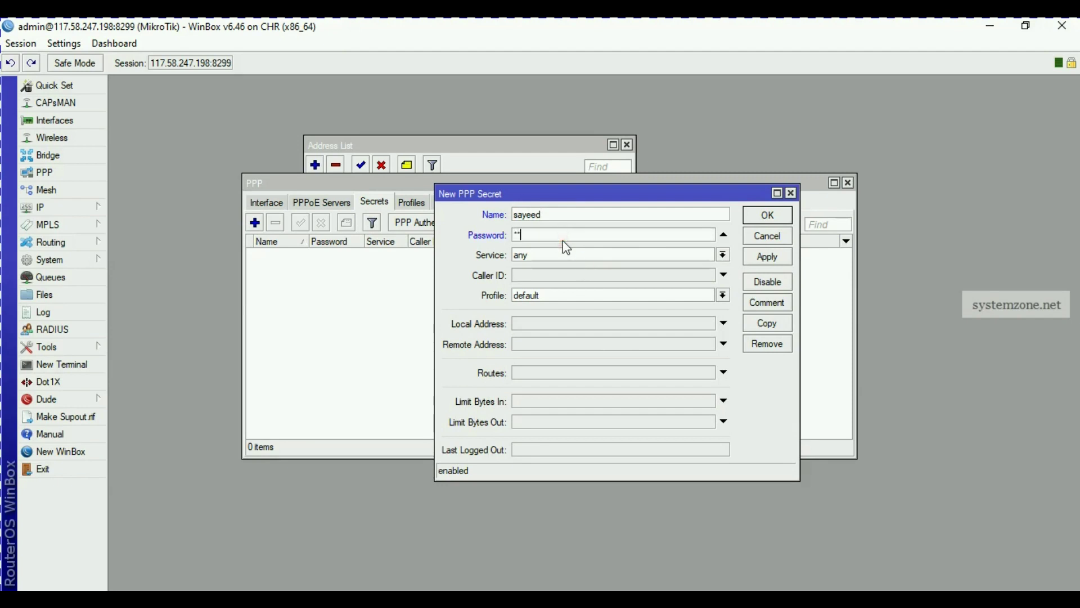
click(562, 252)
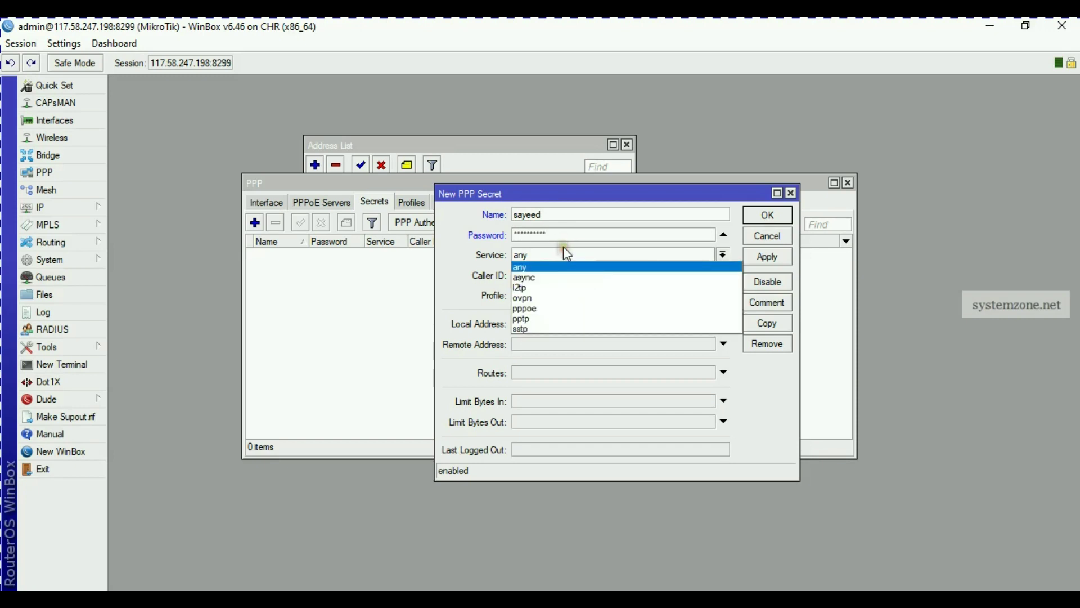
click(573, 343)
Set the secret's local address to 192.168.2.1 and remote address to 192.168.2.10
click(563, 325)
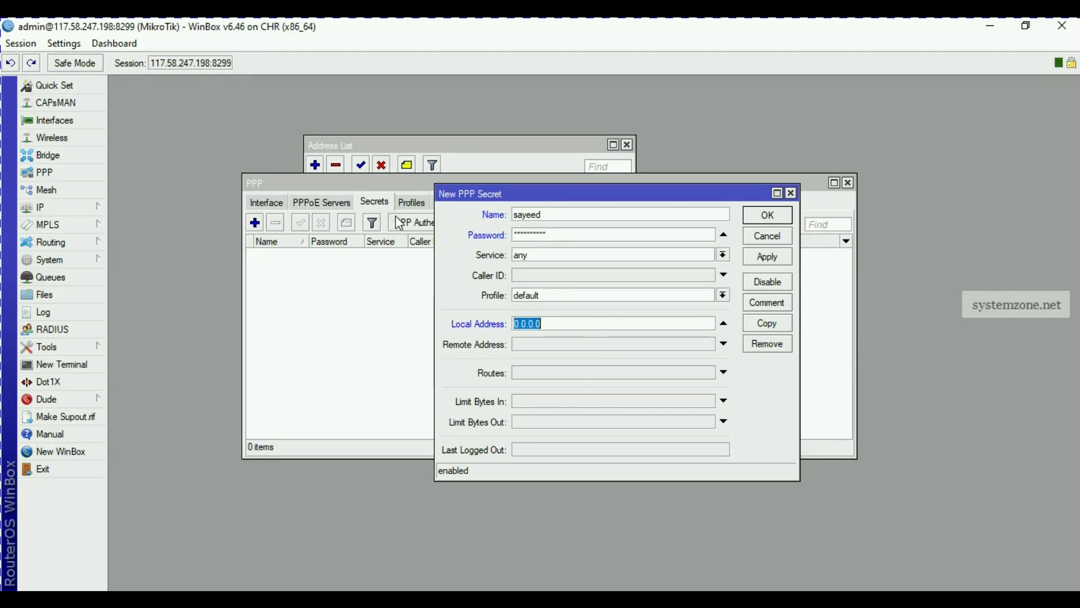
text(192.16)
text(8.21)
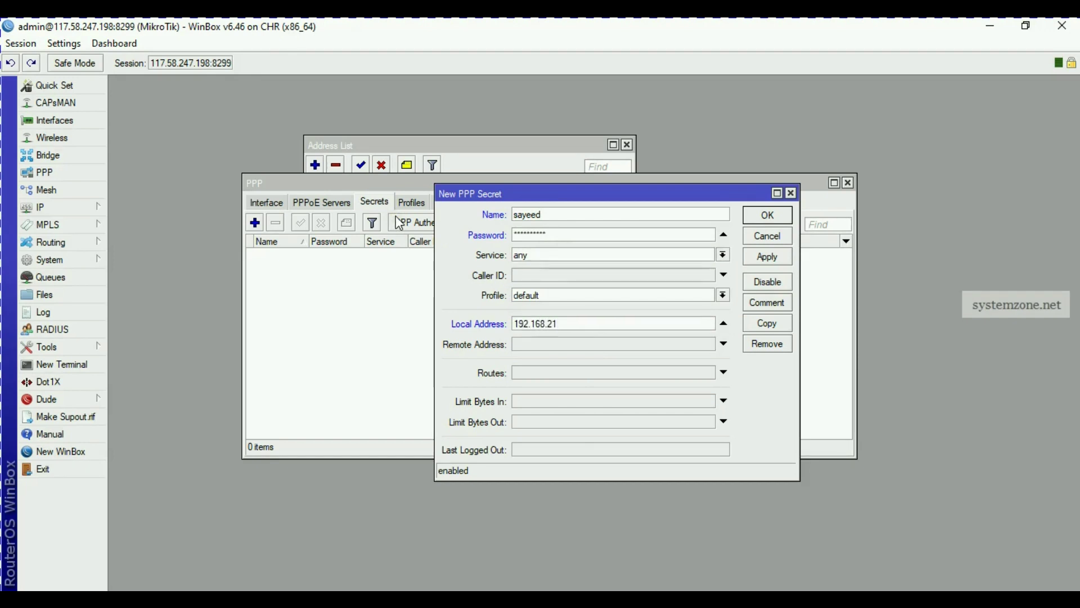
key(BackSpace)
text(.1)
click(617, 344)
click(617, 344)
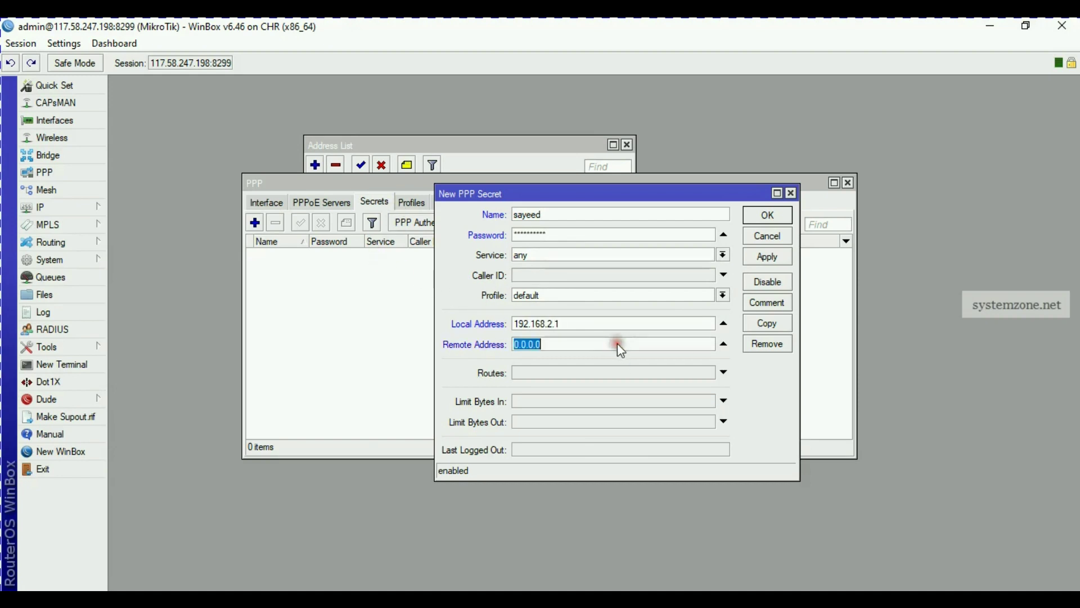
key(BackSpace)
text(1)
text(92.16)
text(8.)
text(2.10)
click(606, 373)
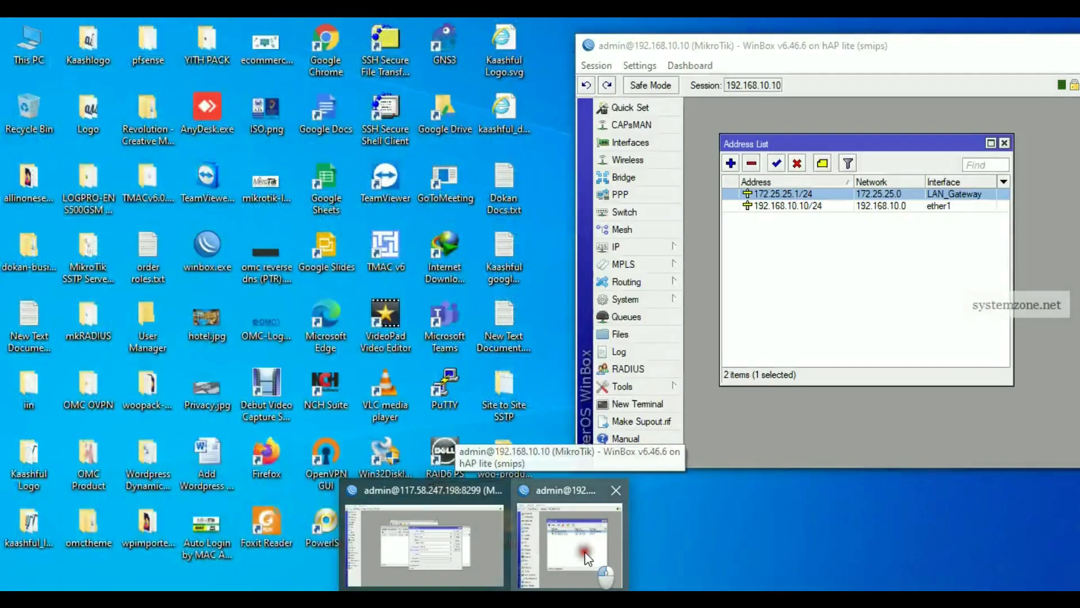
Check the client LAN, then give the secret a route to 172.25.25.0/24 and apply it
click(588, 557)
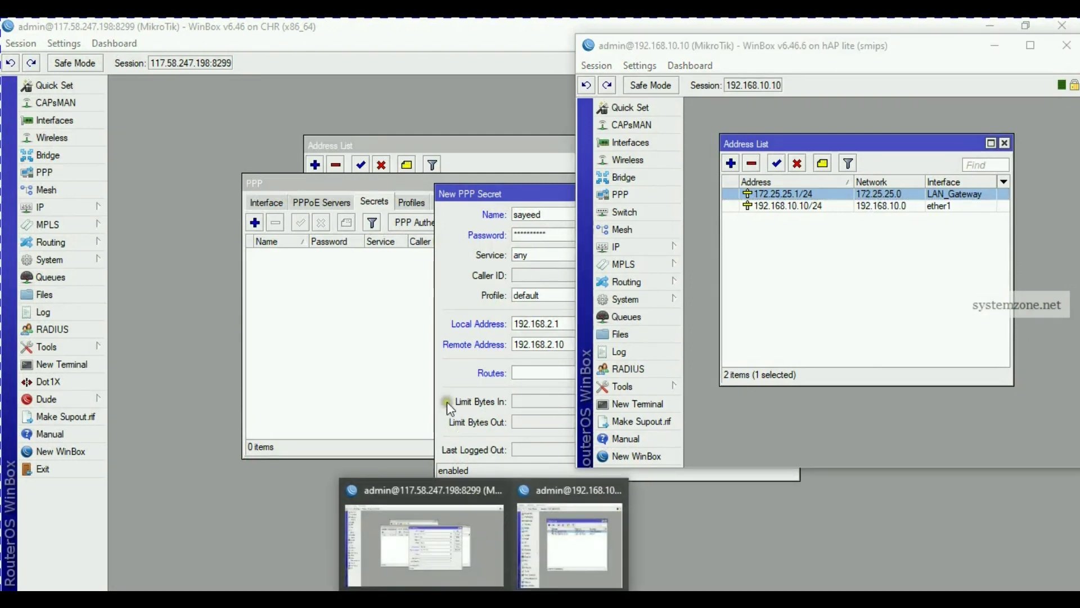
click(464, 267)
click(546, 372)
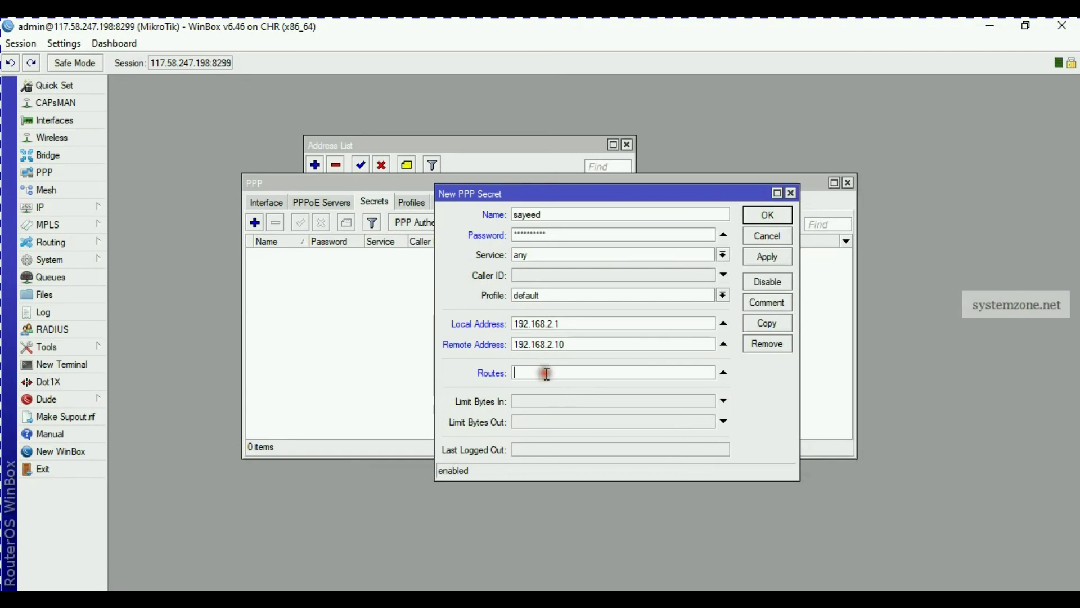
text(172.)
text(25.25.0/24)
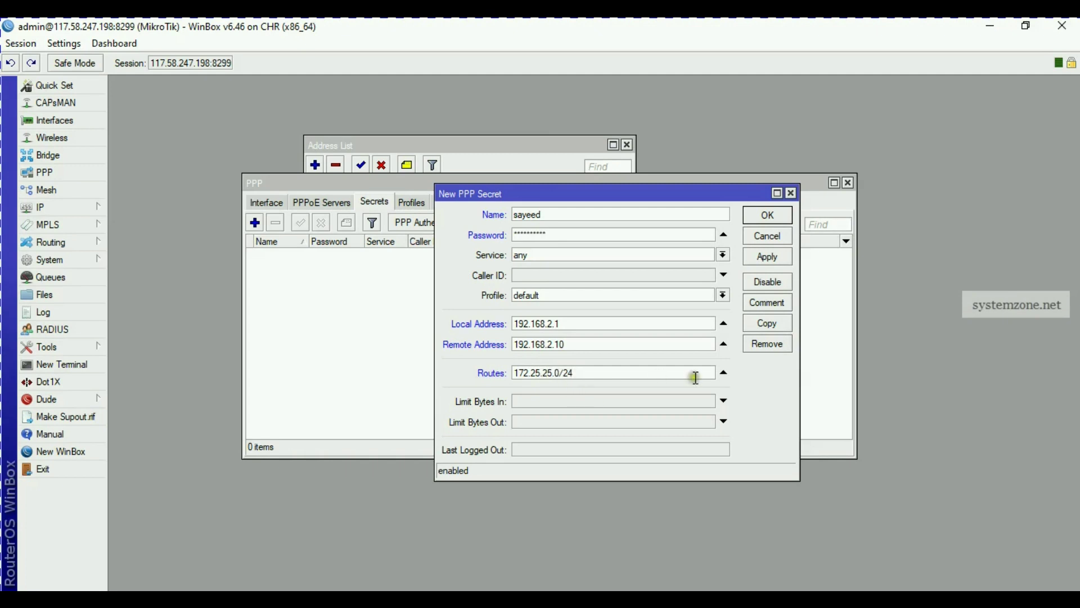
text(192.168.2.10 1)
click(768, 257)
Confirm the secret, close PPP, and bring the client router's session to full screen
click(768, 215)
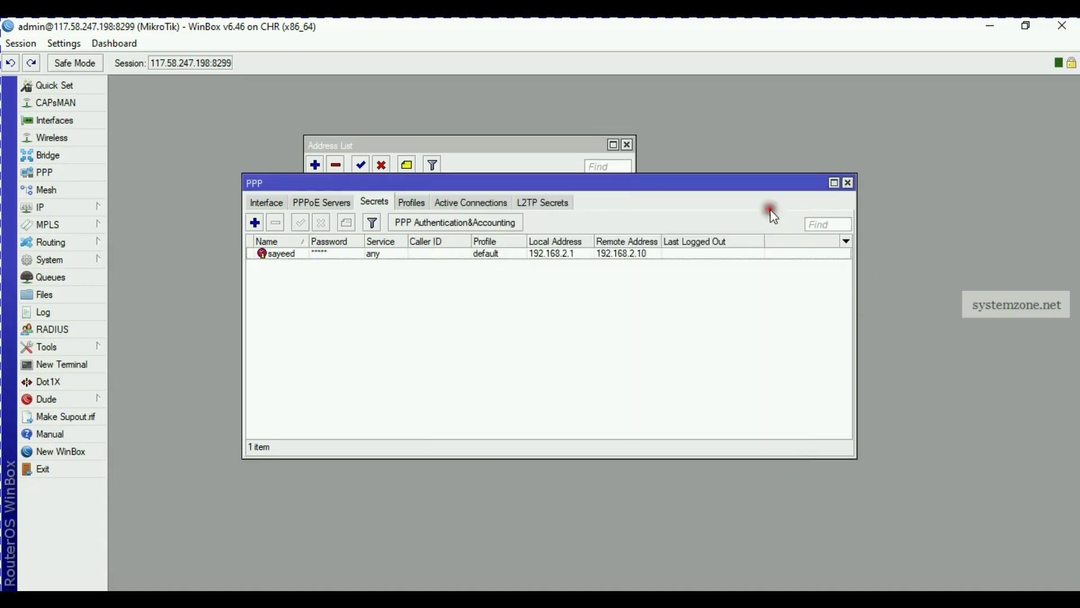
click(848, 183)
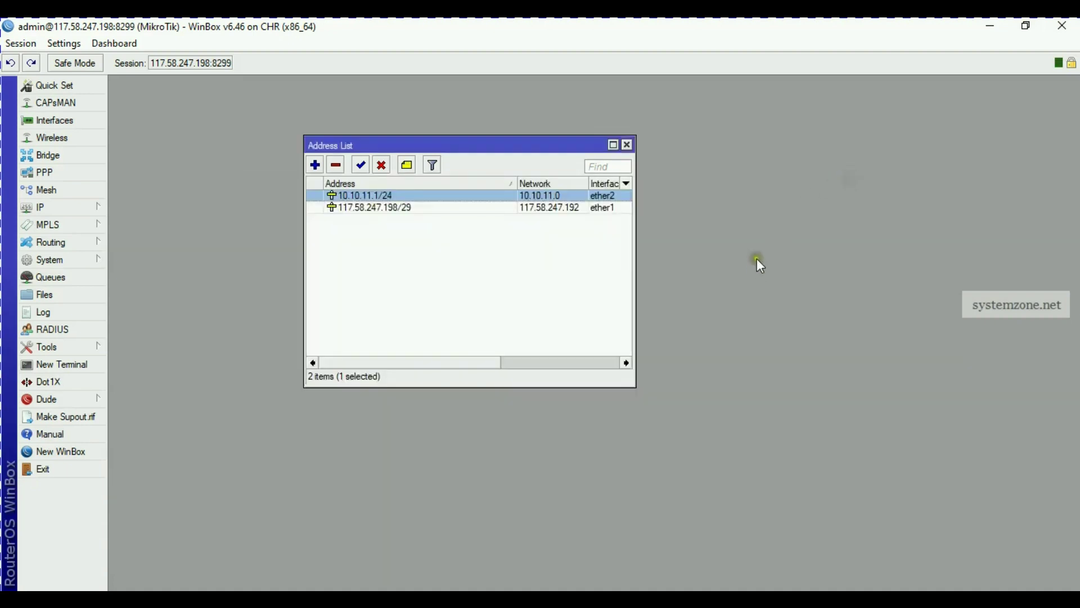
click(992, 28)
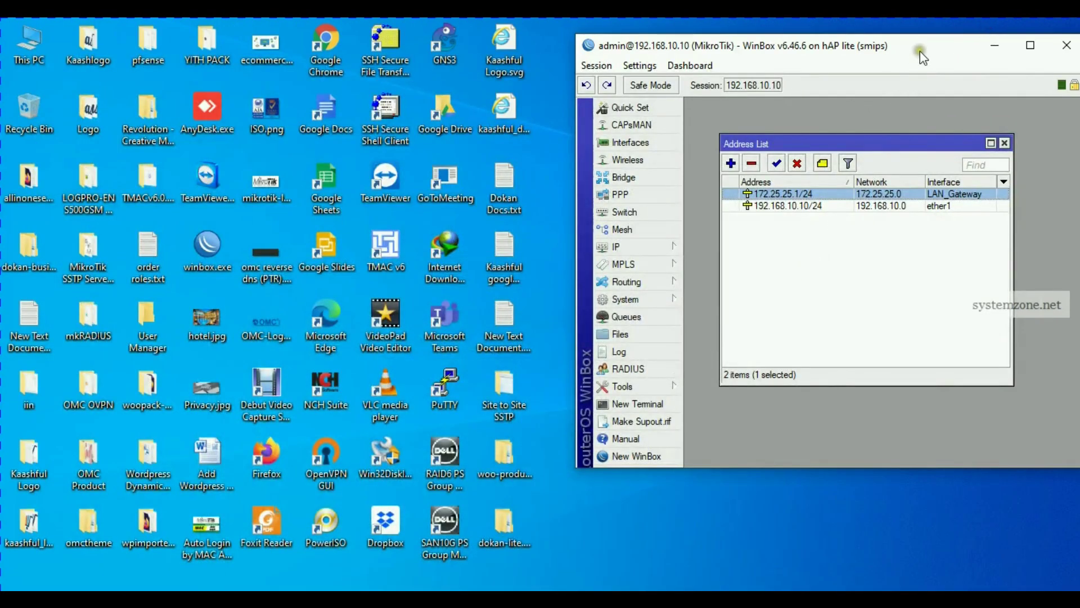
drag(920, 52, 664, 51)
double_click(778, 54)
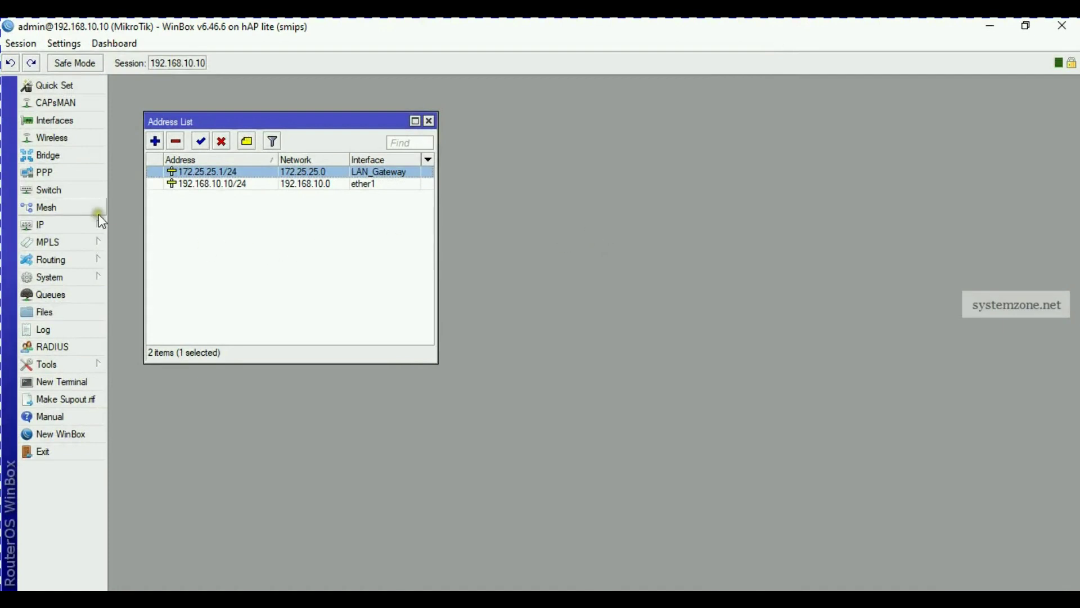
On the client router, open PPP and the list of new interface types
click(62, 171)
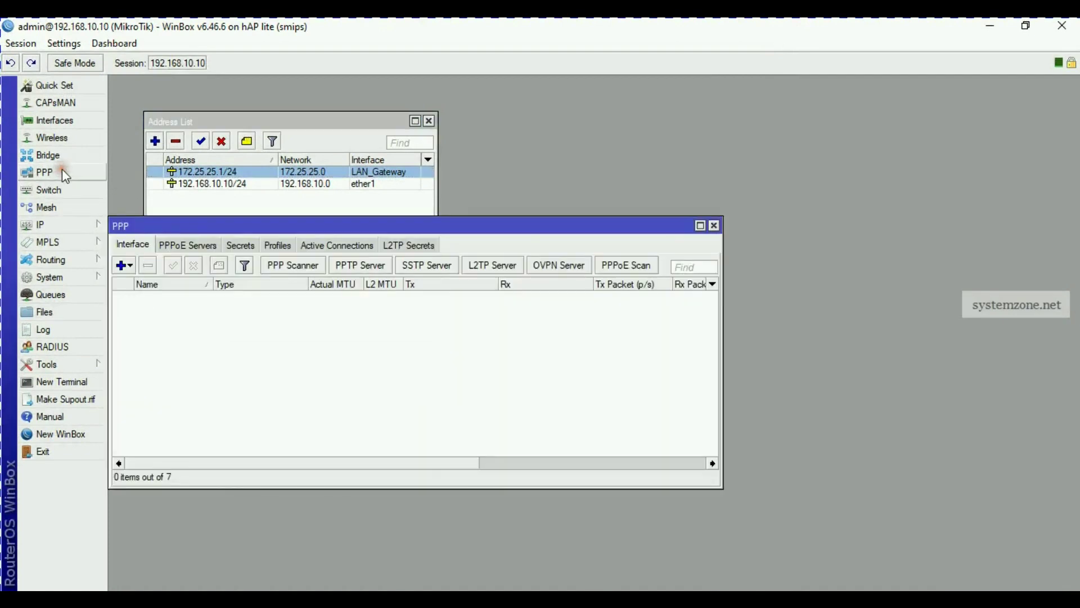
drag(456, 227, 634, 163)
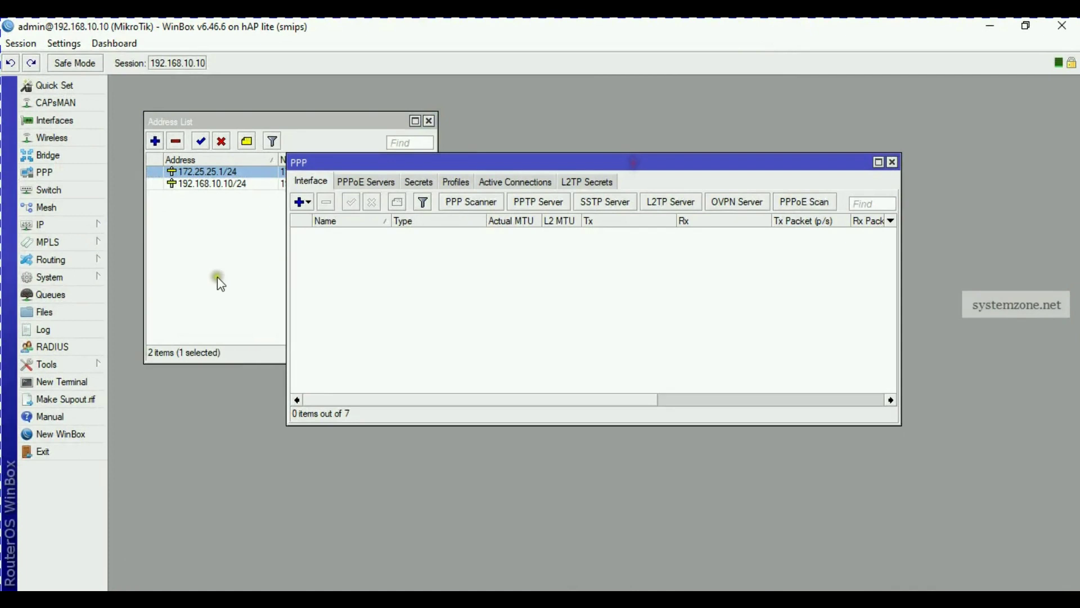
click(308, 203)
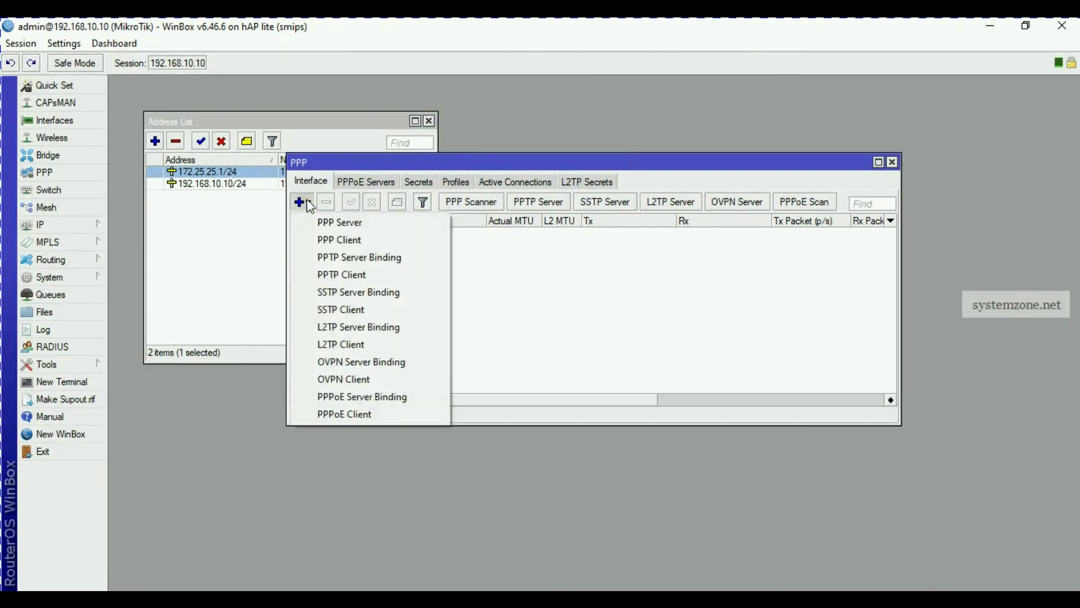
Add an SSTP client connecting to 117.58.247.198 with PFS enabled
click(335, 306)
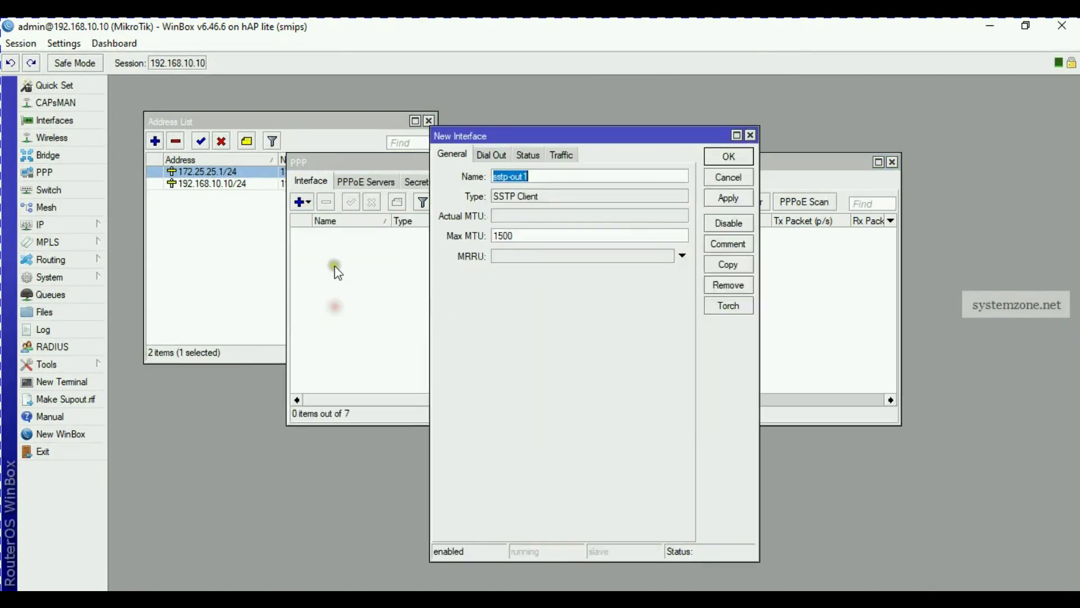
click(491, 157)
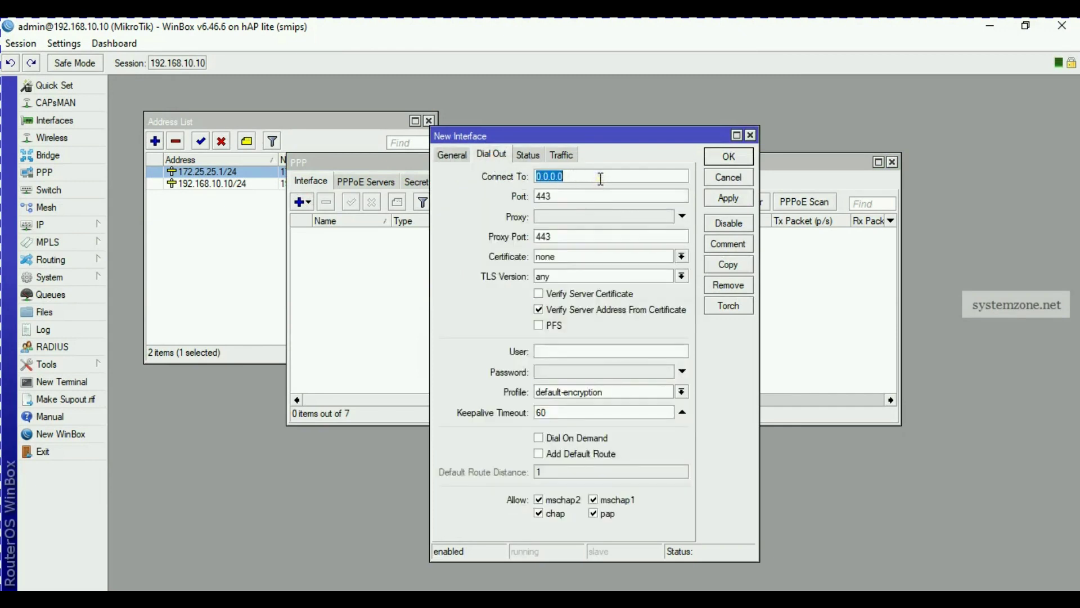
text(117.58.24)
text(7.1)
text(98)
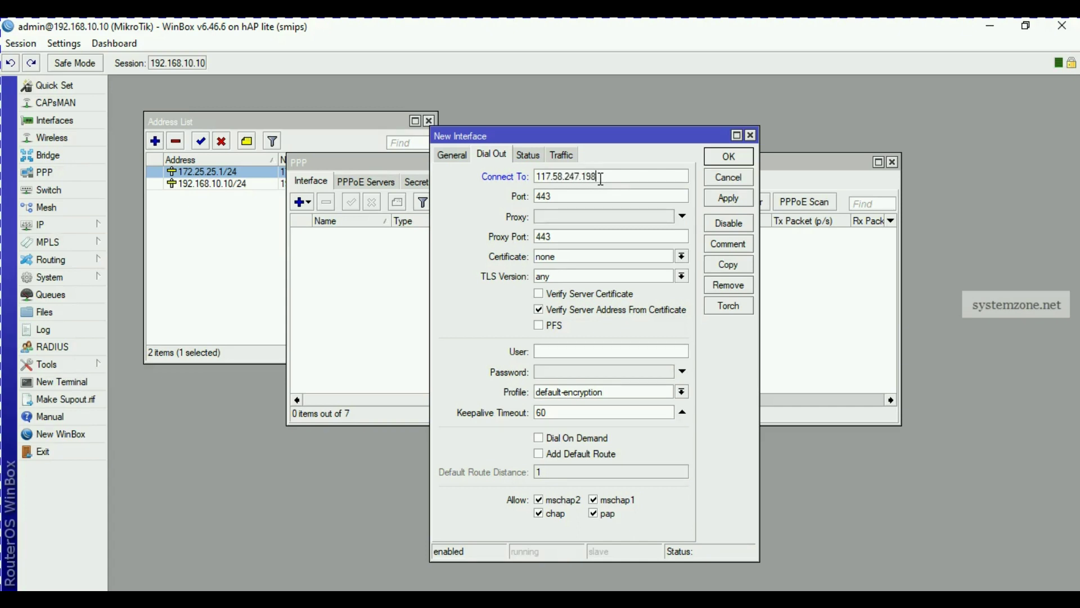
click(539, 326)
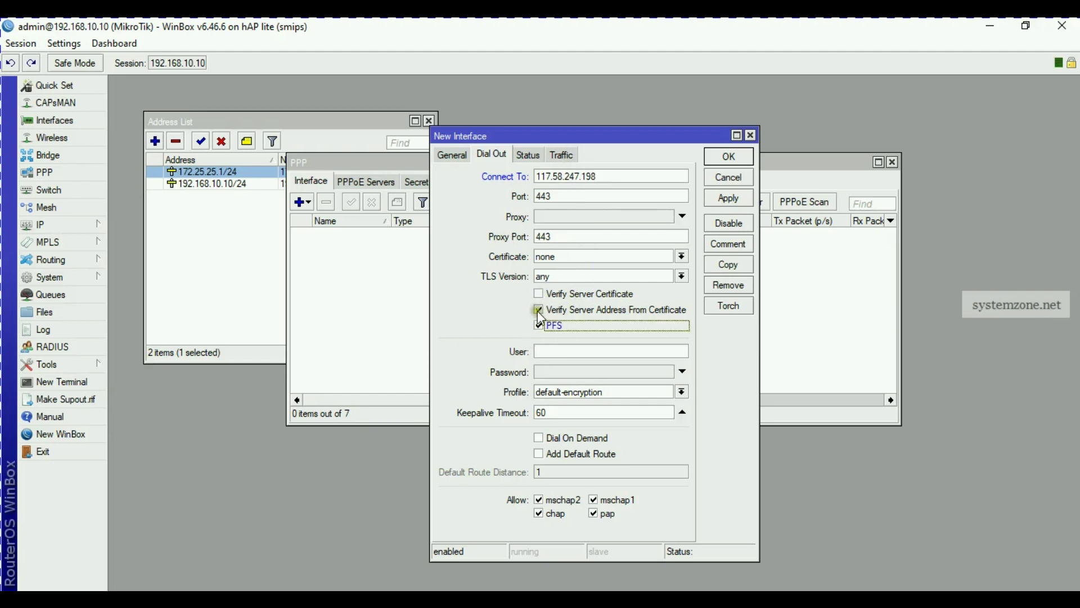
click(562, 351)
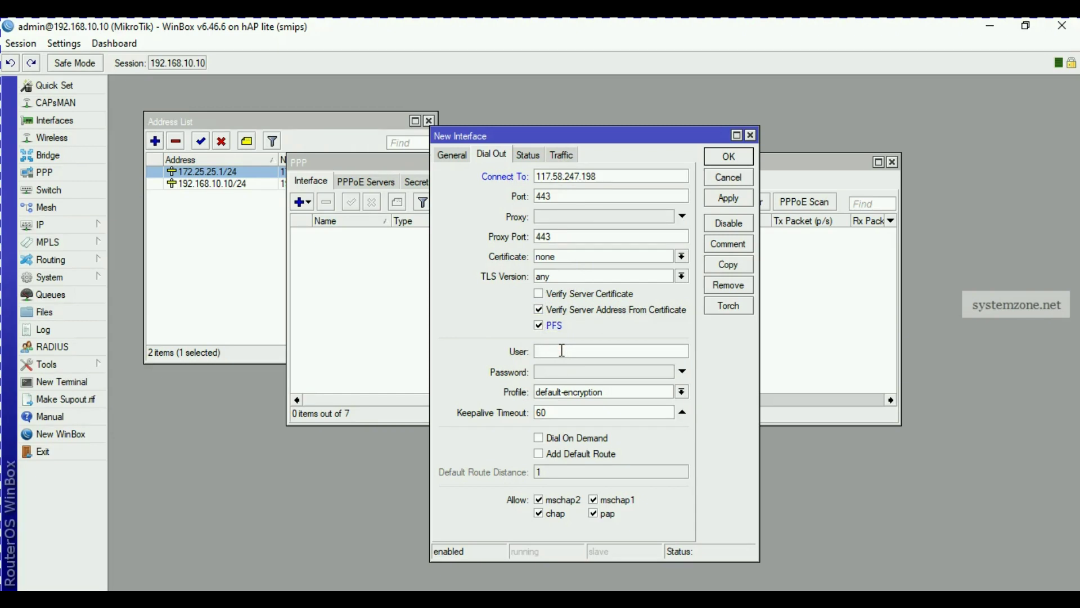
click(554, 371)
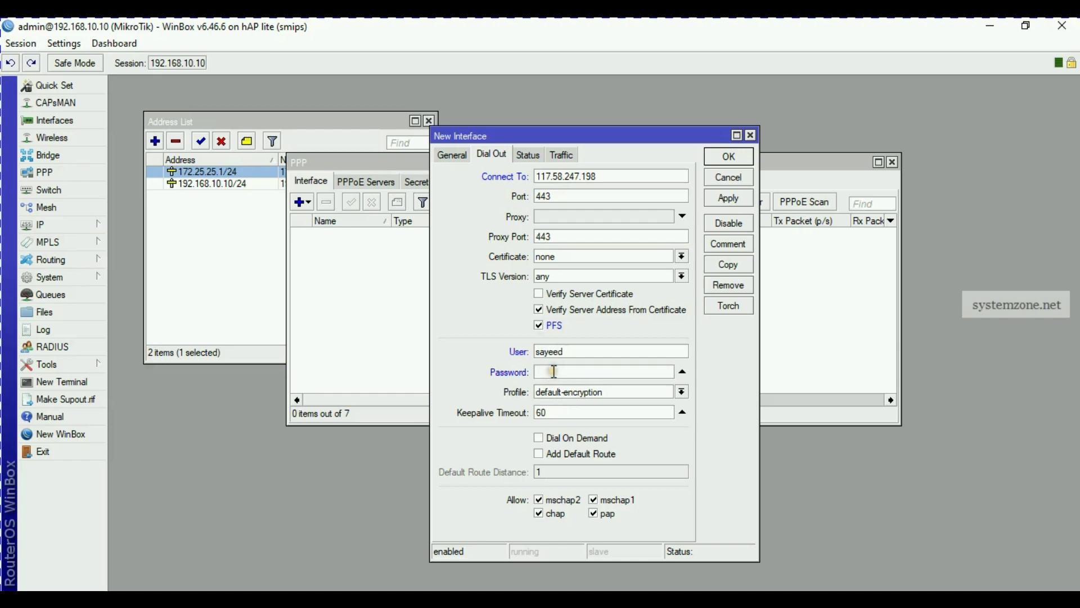
click(593, 500)
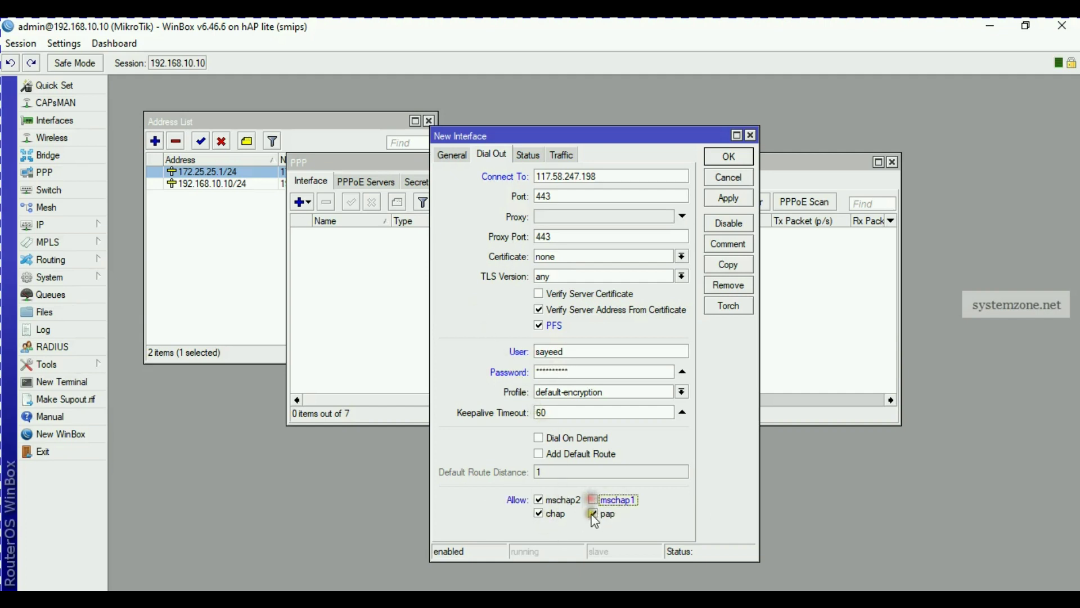
click(540, 515)
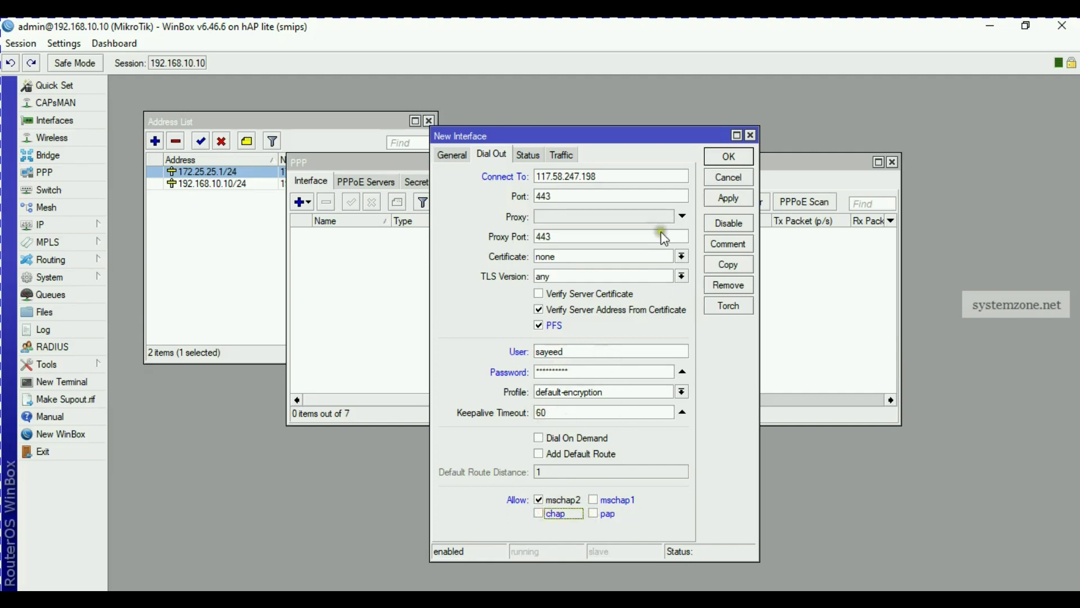
Save the sstp-out1 client and check that it is running in the interface list
click(729, 198)
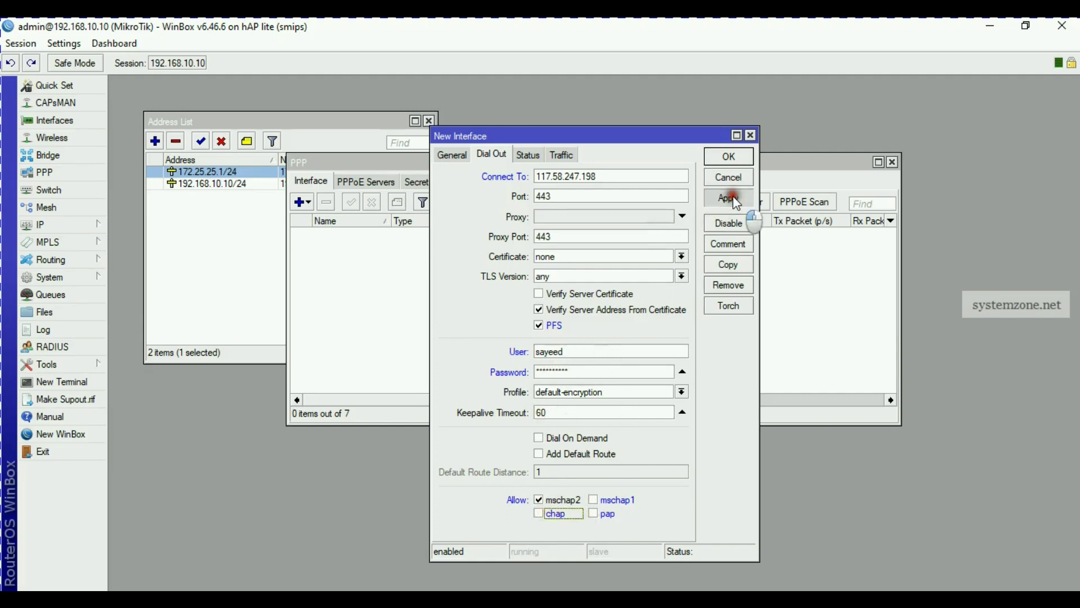
click(729, 156)
drag(506, 162, 579, 152)
click(413, 226)
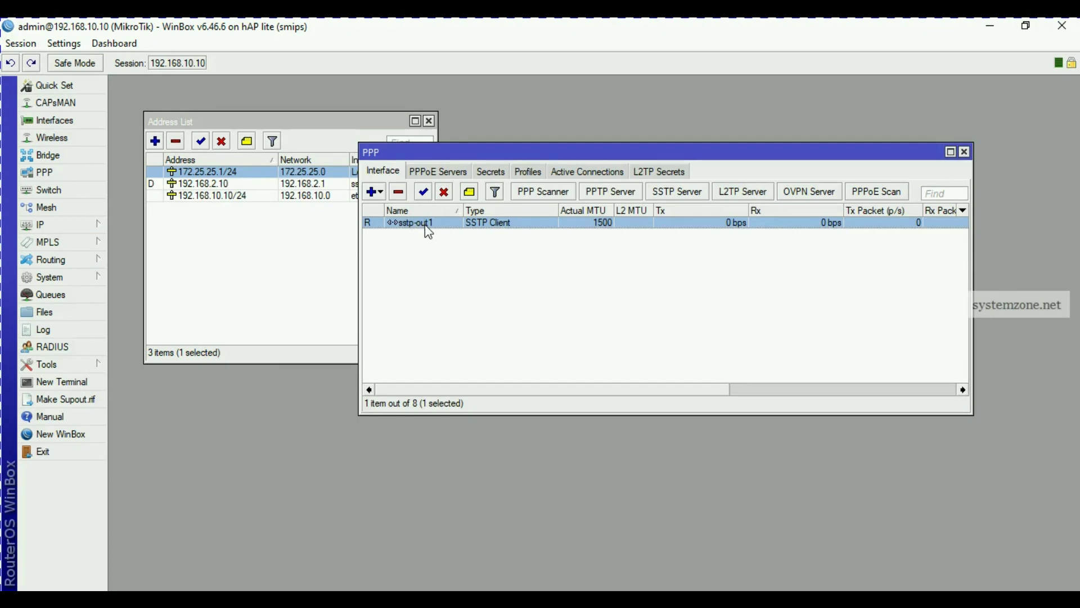
click(461, 588)
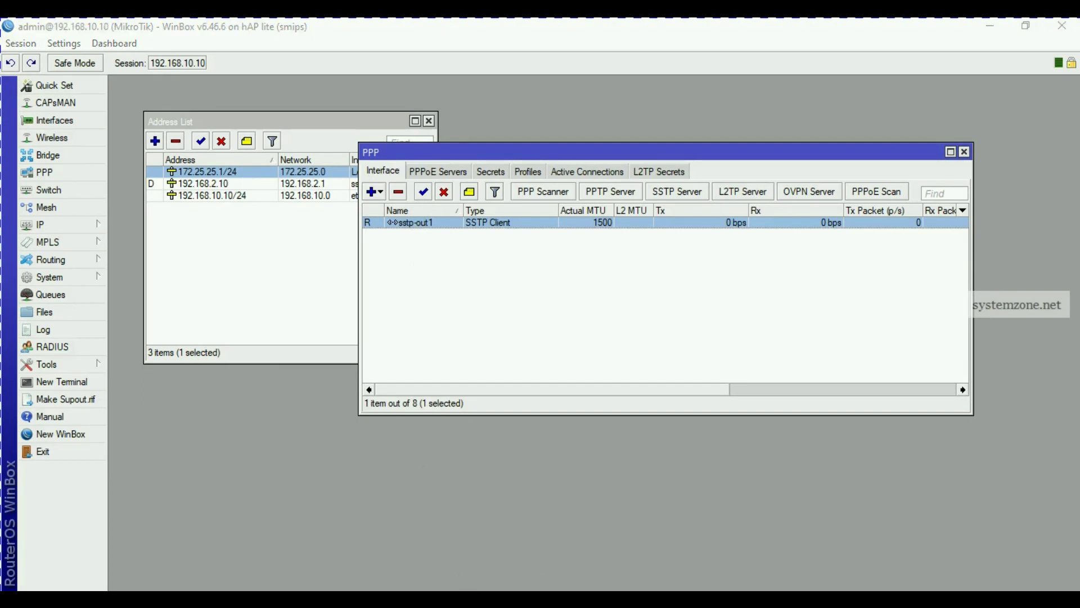
On the server router, check the dynamic 192.168.2.1 address and the active sstp connection
click(417, 530)
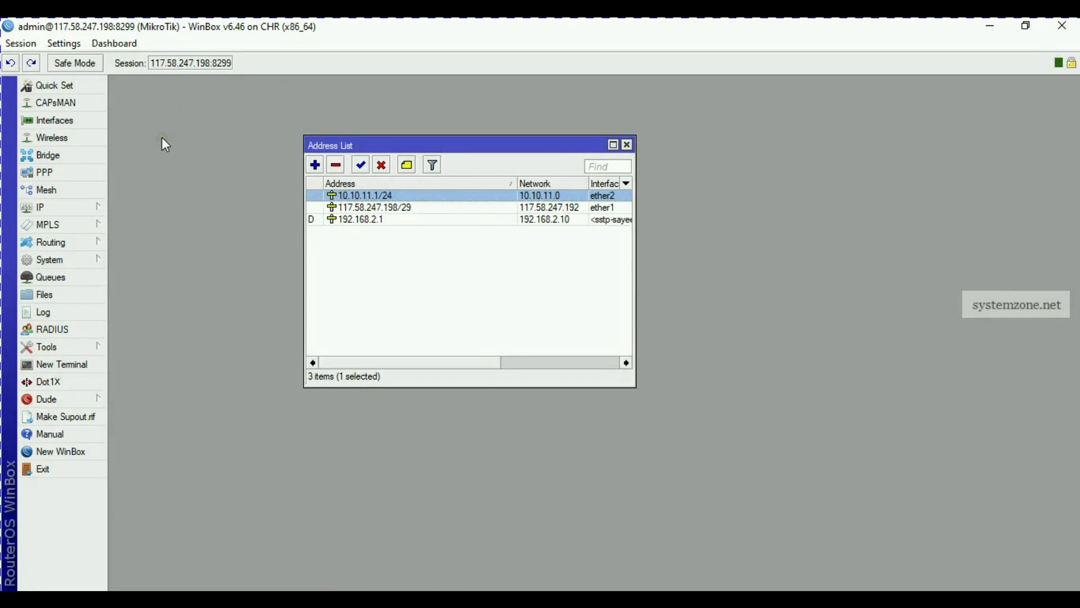
click(350, 219)
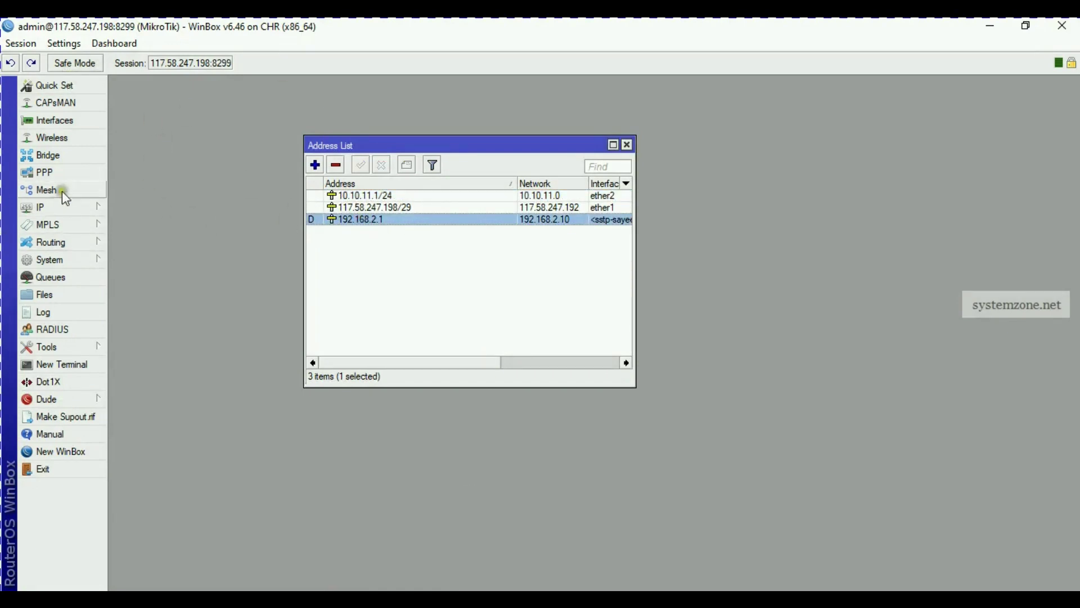
click(57, 172)
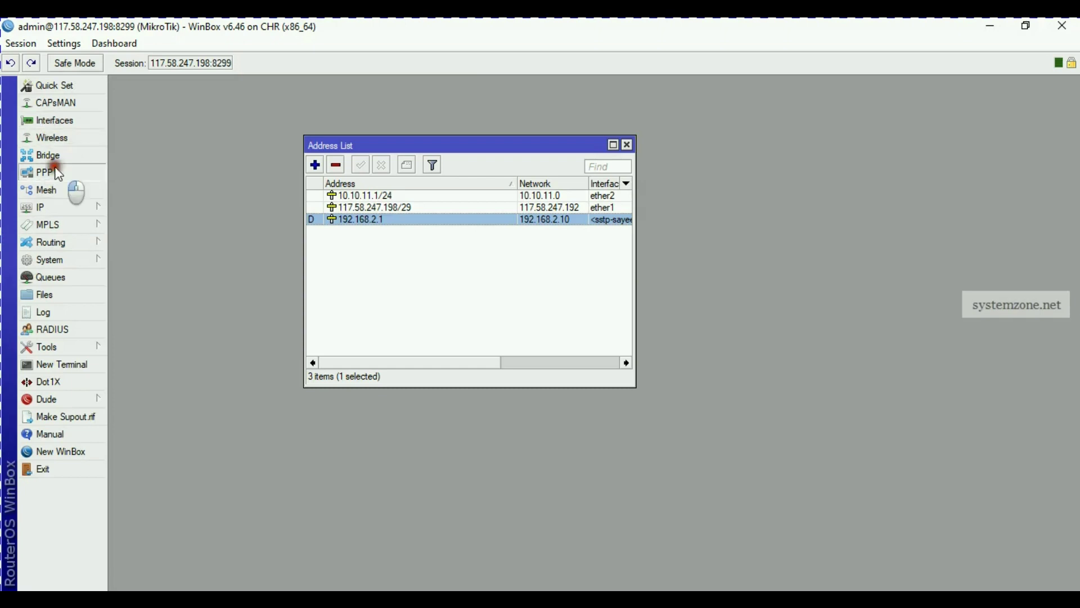
click(474, 202)
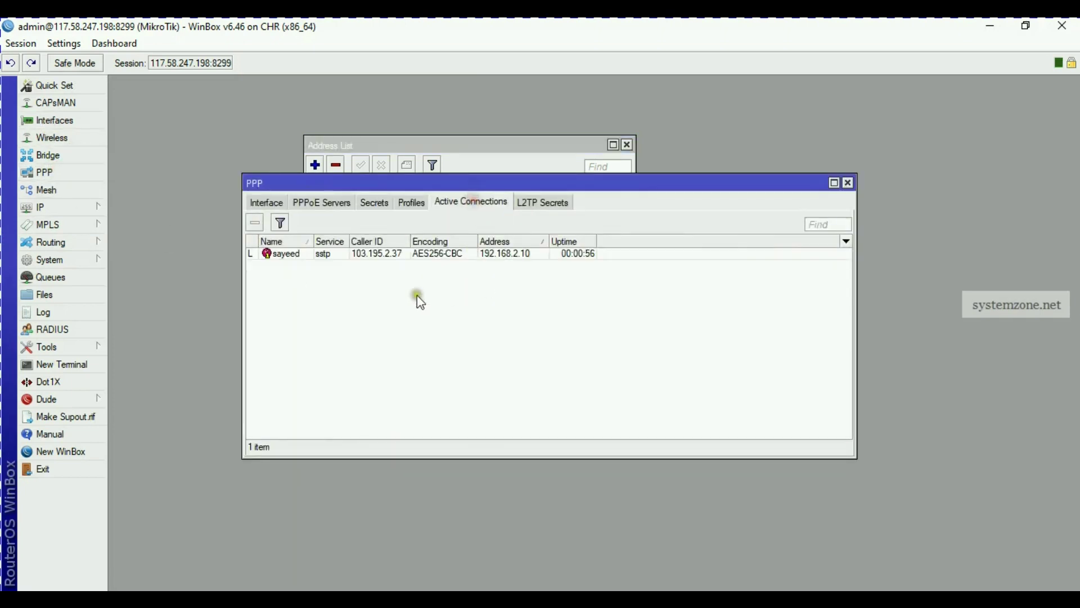
click(371, 255)
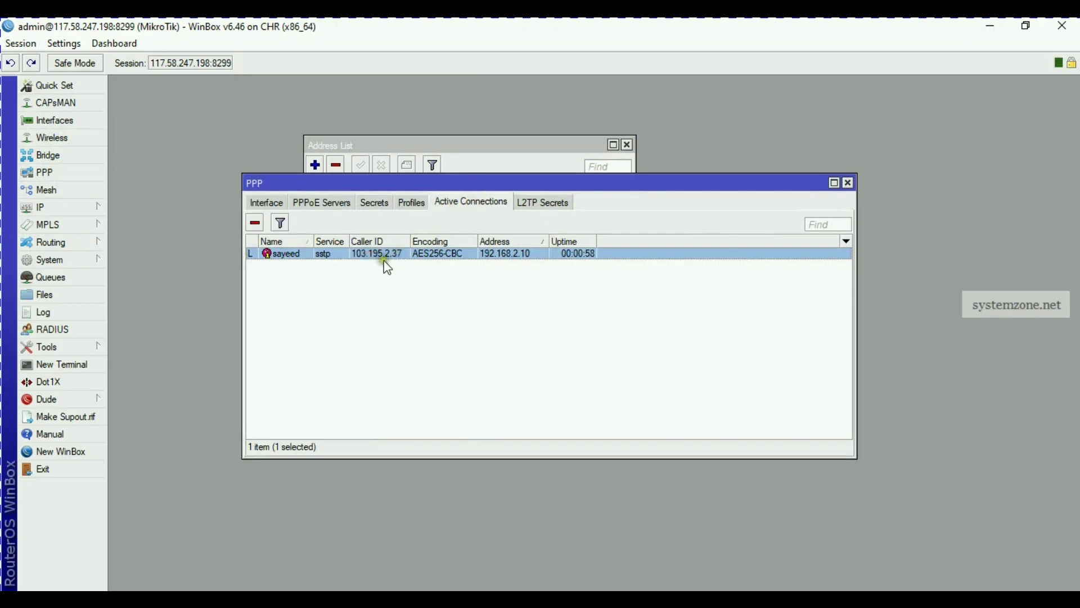
click(383, 256)
click(849, 183)
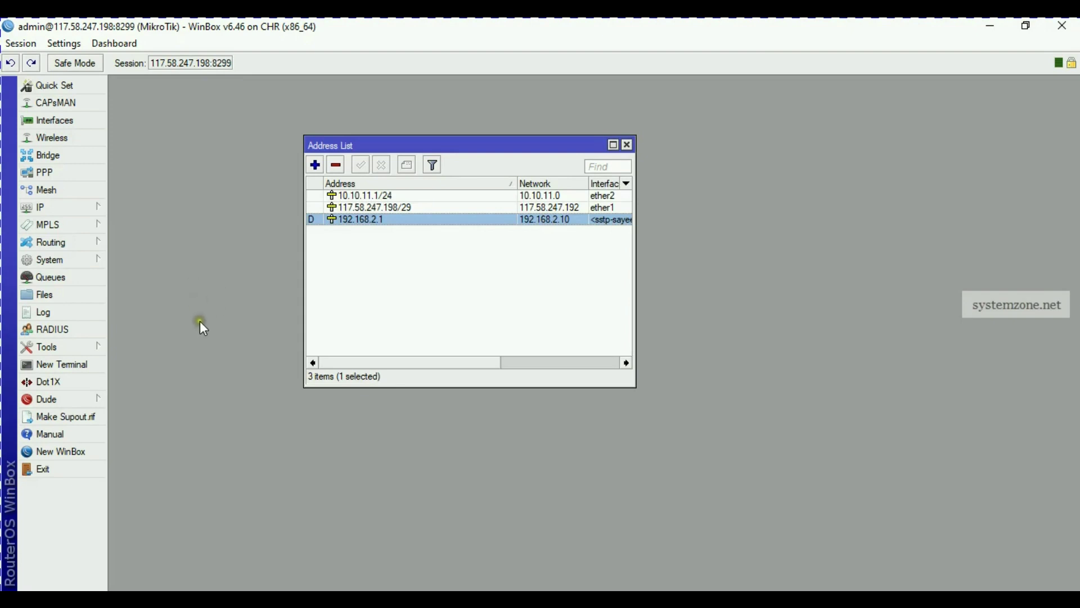
Ping 172.25.25.1 from the server router's terminal and get replies, then return to the client
click(57, 366)
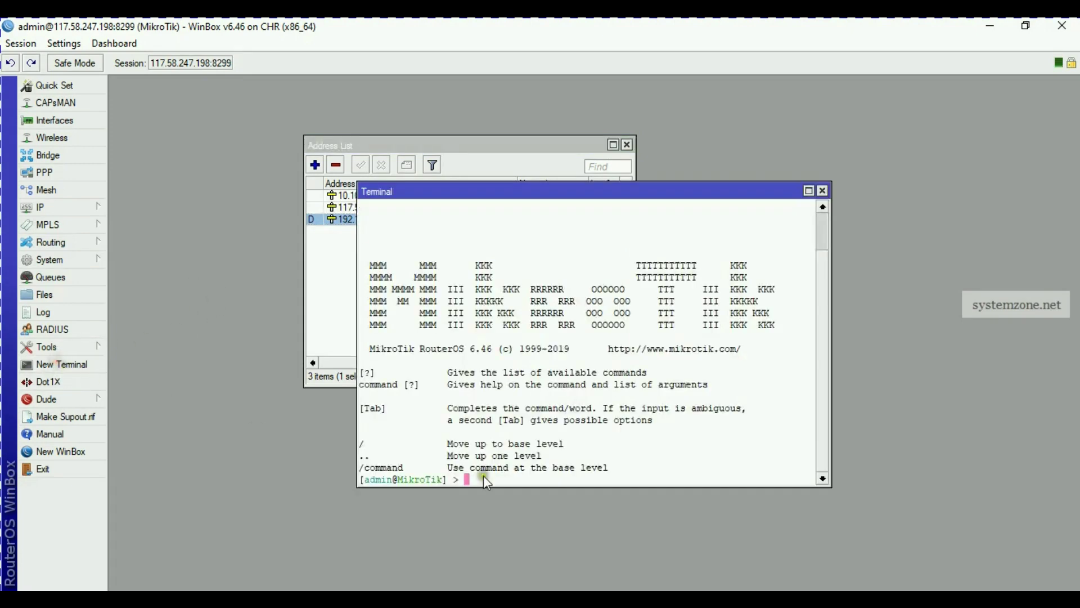
text(p)
text(ing 1)
text(72.)
text(25.)
text(25)
text(.1)
key(Return)
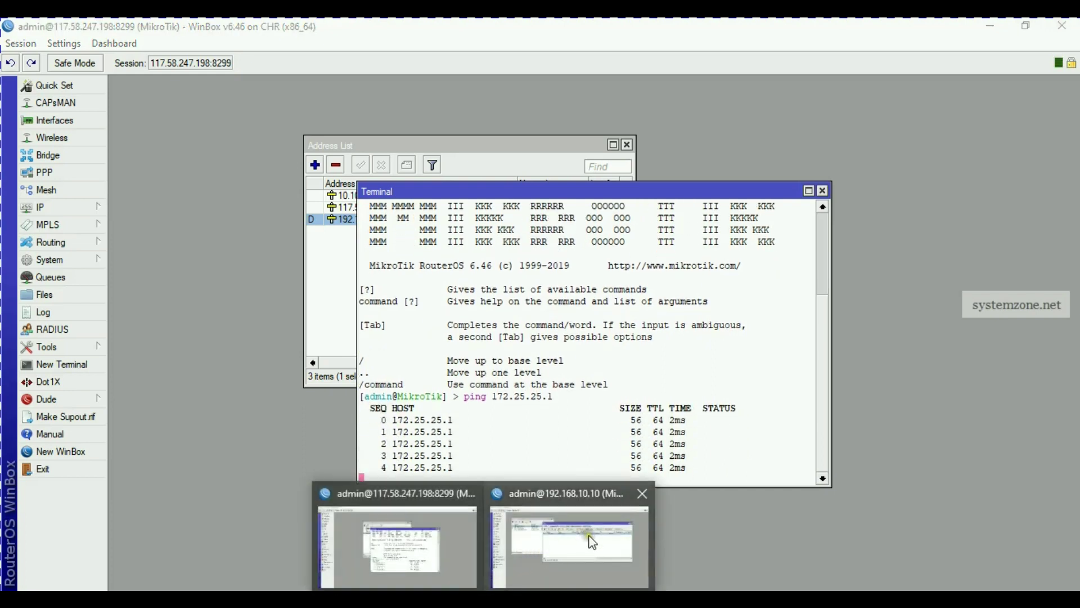
click(592, 541)
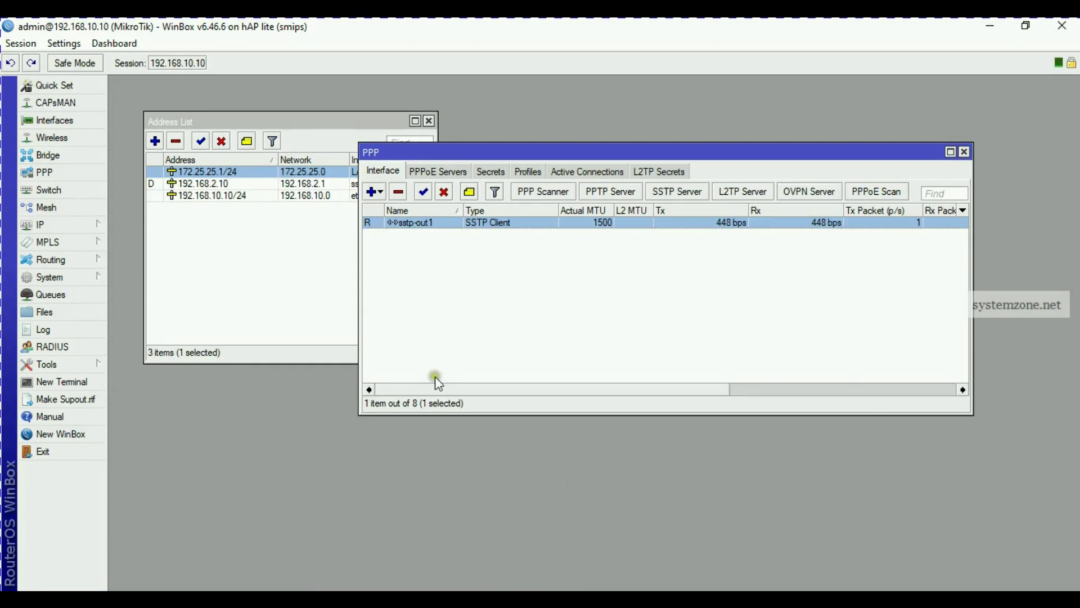
From a client router terminal, ping 10.10.11.1, which times out, then view IP Routes
click(57, 382)
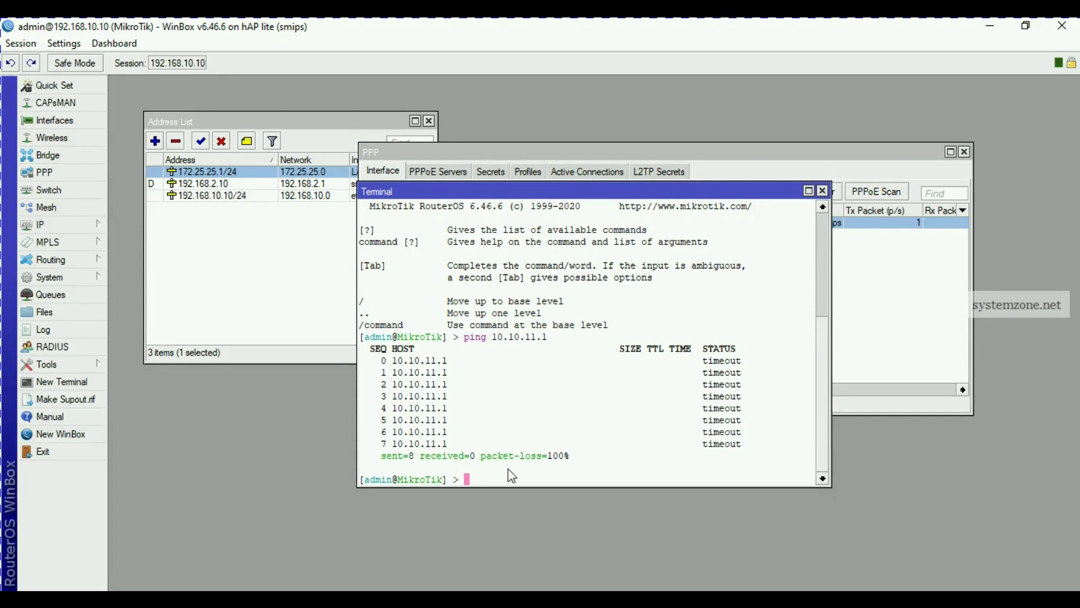
click(94, 224)
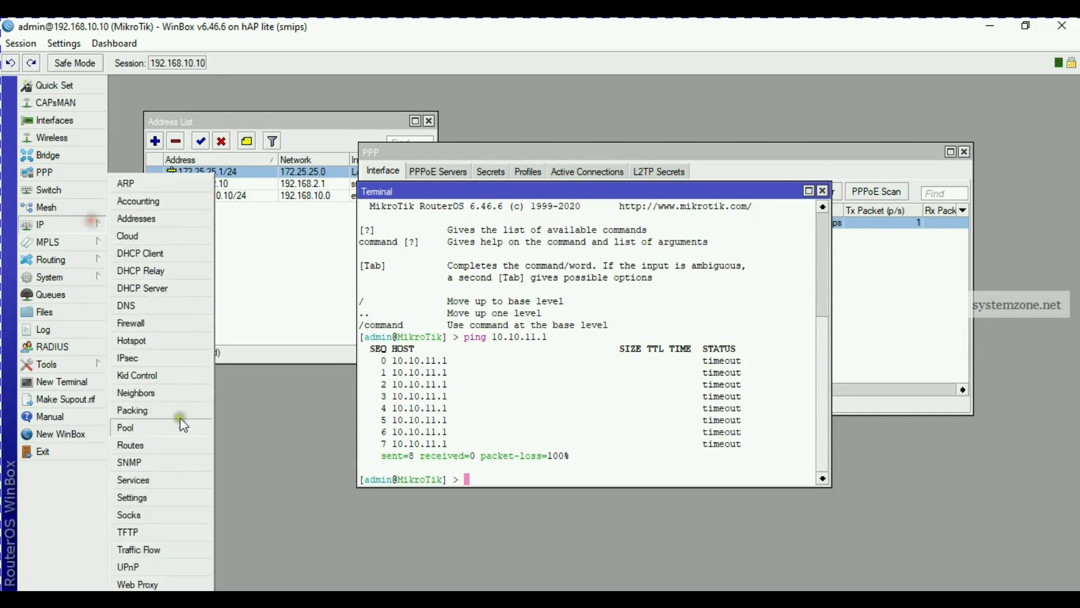
click(157, 441)
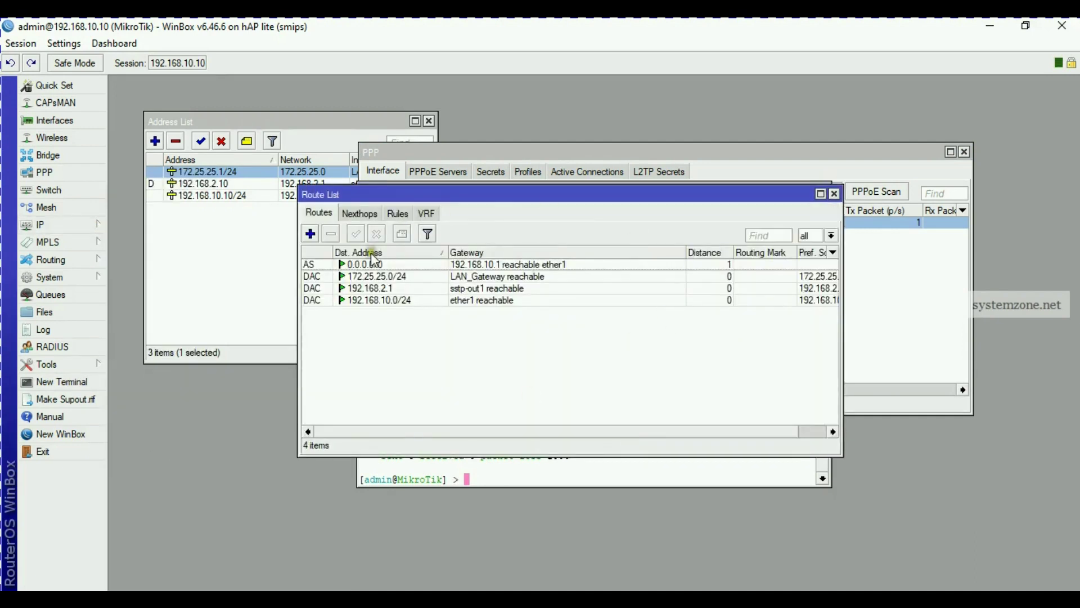
Add a static route to 10.10.11.0/24 via gateway sstp-out1 with distance 1
click(310, 233)
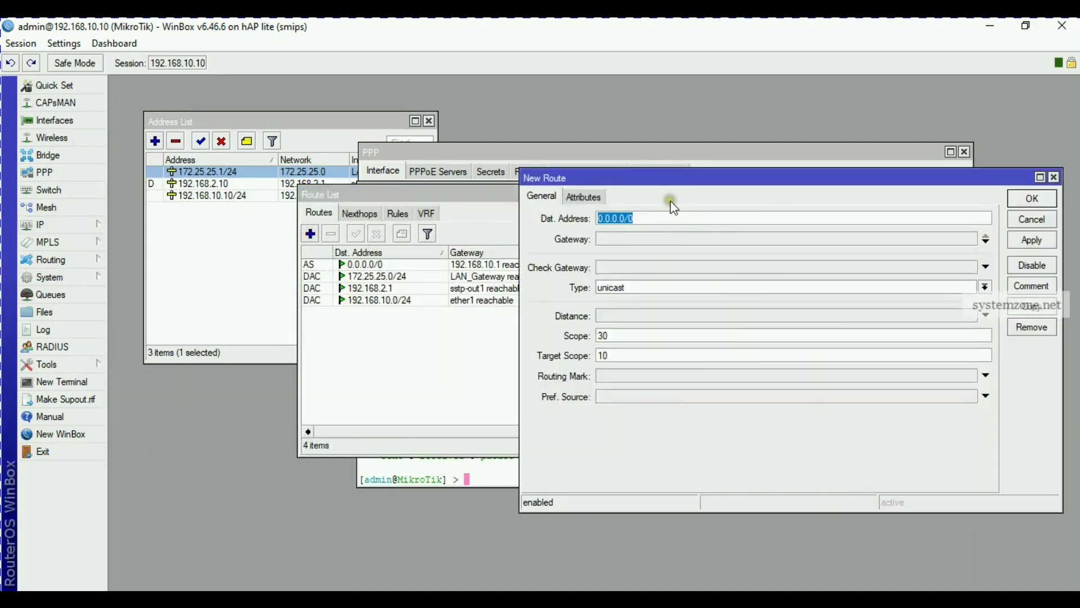
text(10)
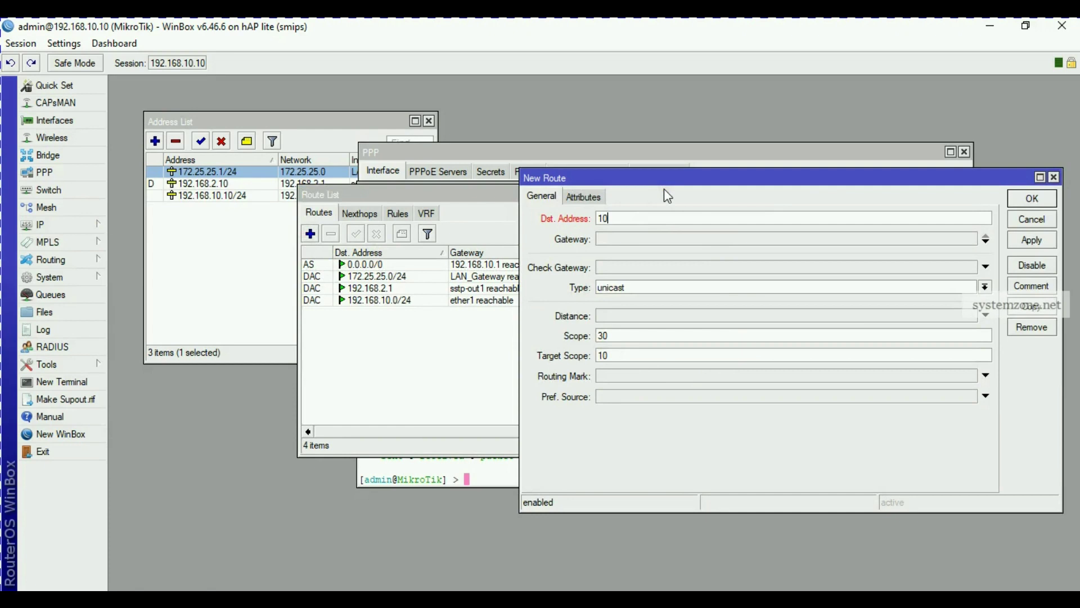
text(.10)
text(.11)
text(.0/24)
click(682, 239)
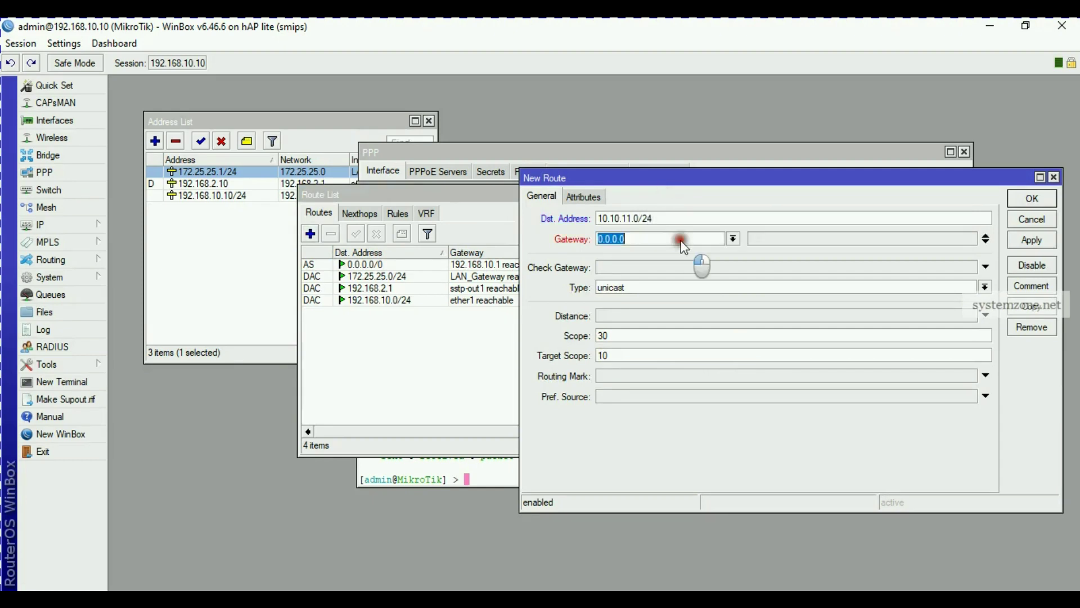
click(733, 238)
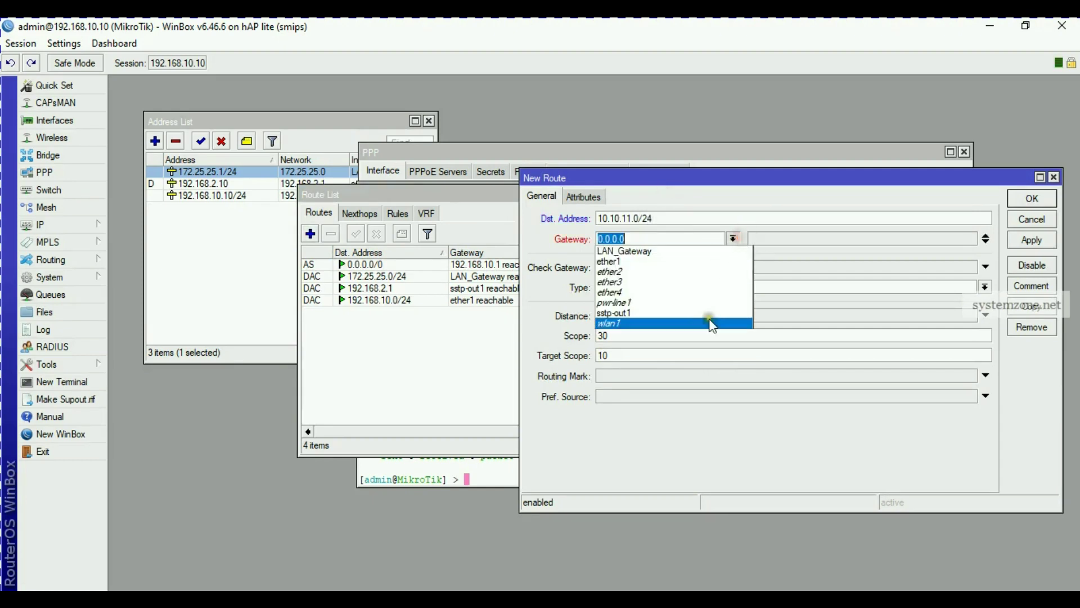
click(658, 313)
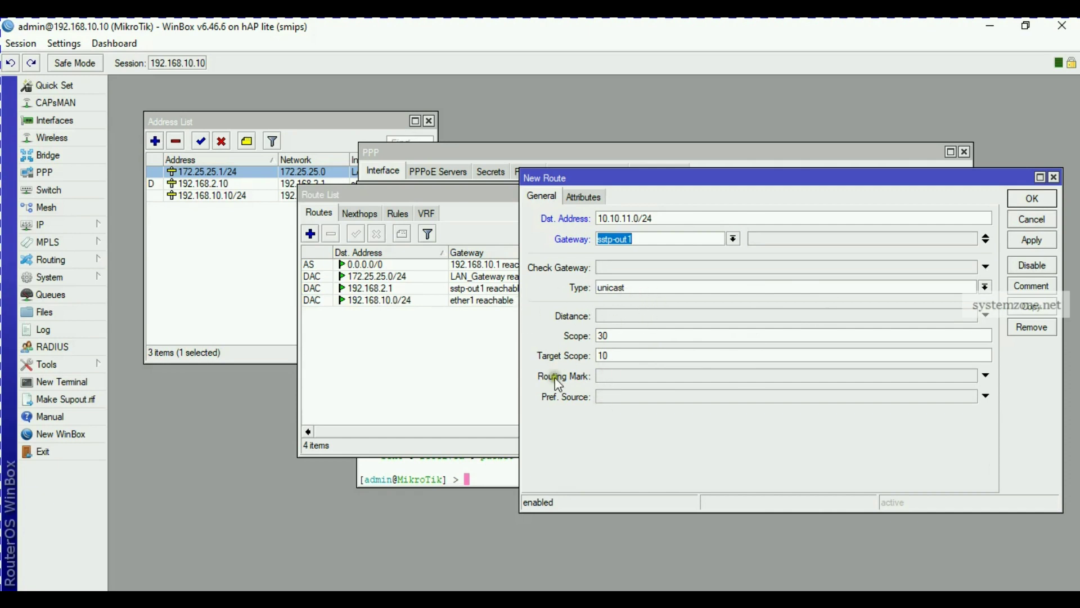
click(627, 316)
text(1)
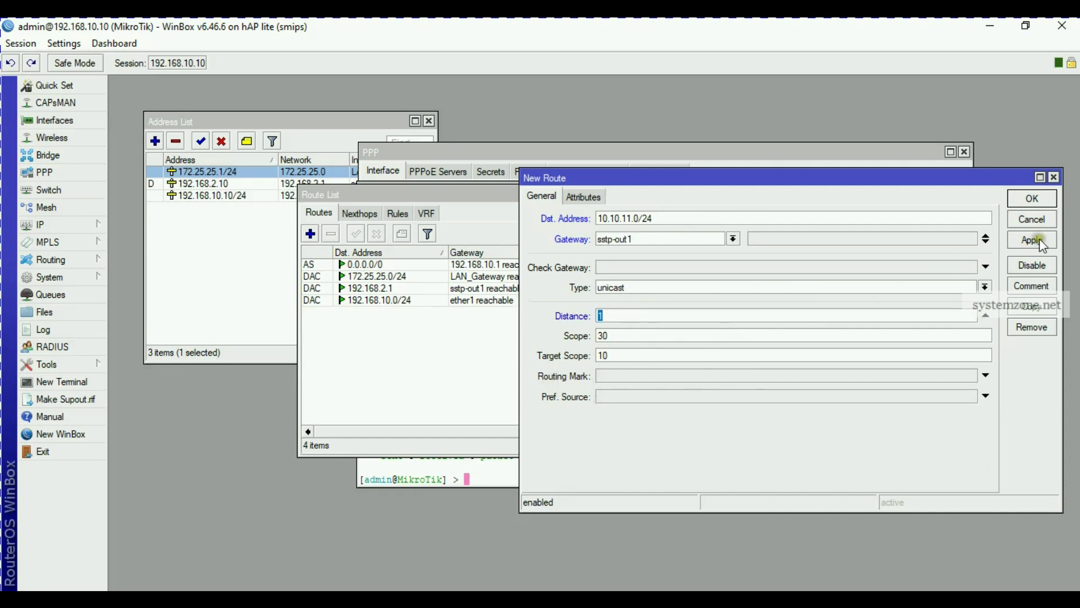
click(1040, 241)
click(1031, 200)
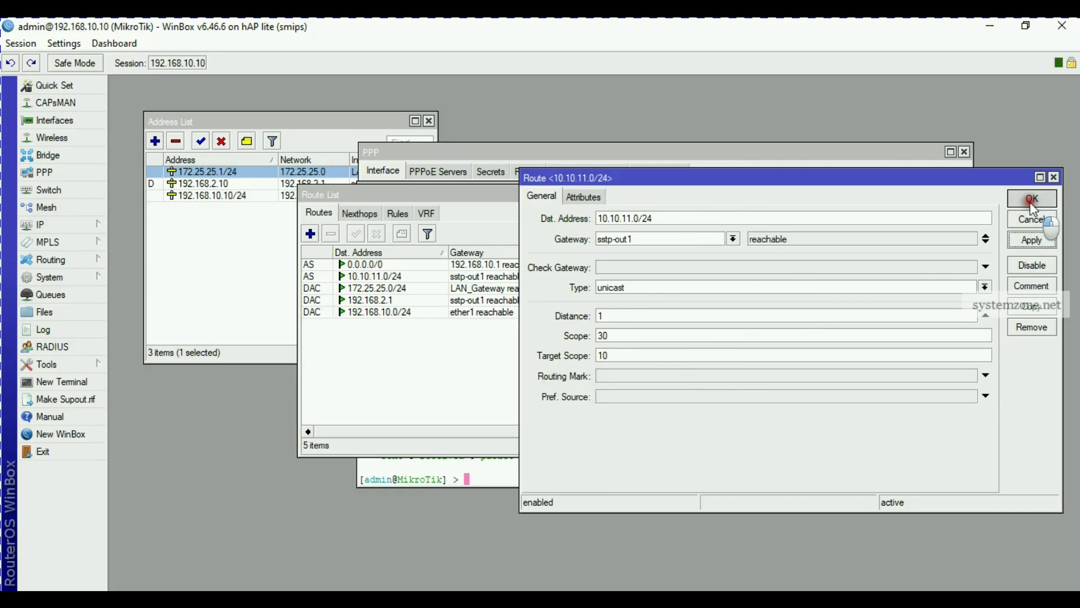
click(836, 195)
text(ping 10.10.11.1)
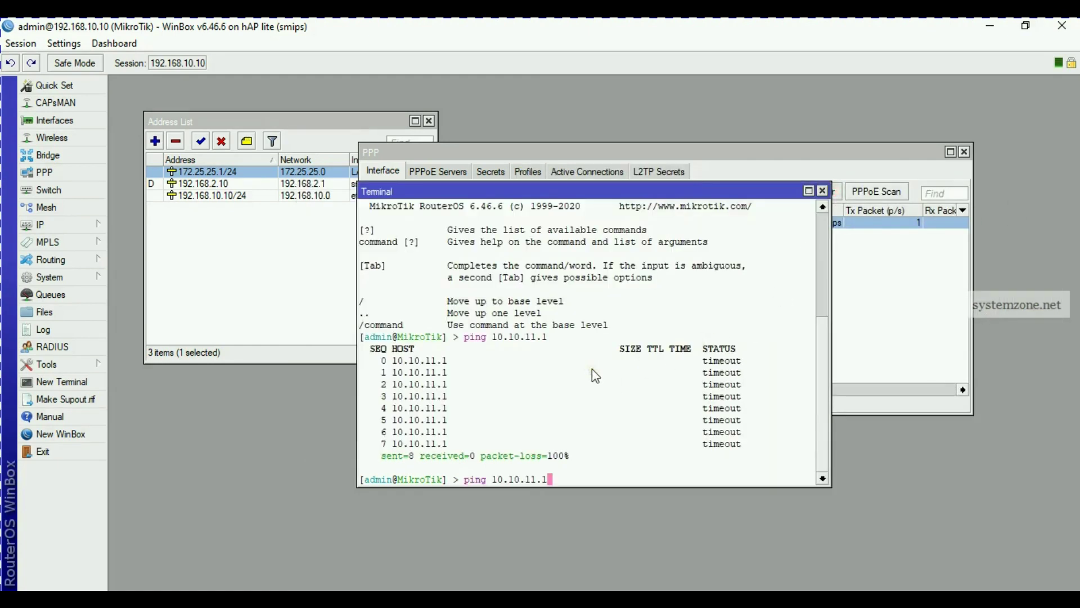
Rerun the ping to 10.10.11.1 with 0% loss, stop it with Ctrl+C, and close the terminal
key(Return)
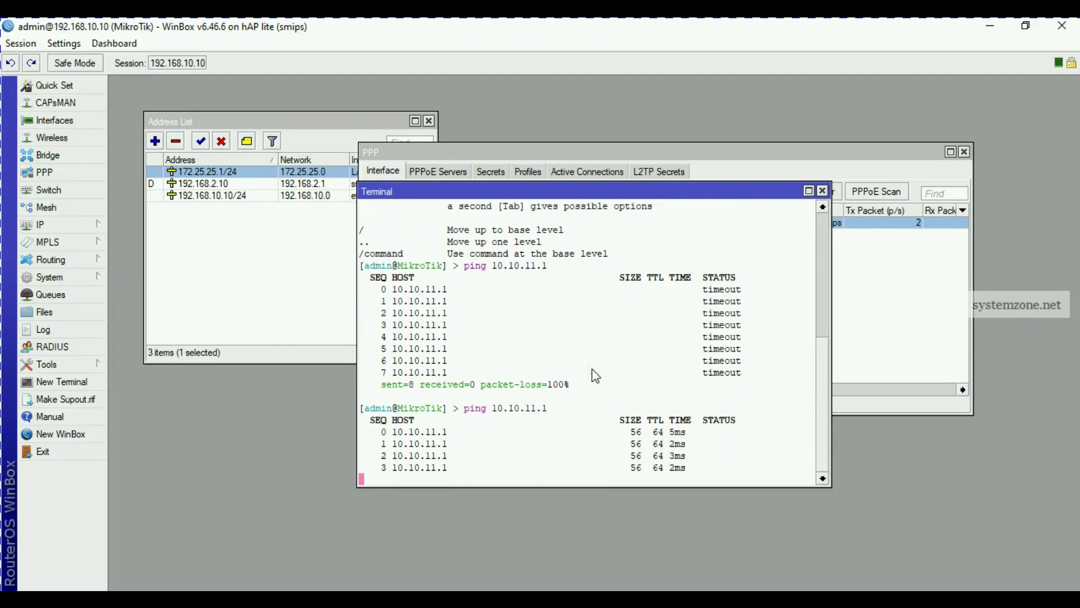
key(ctrl+c)
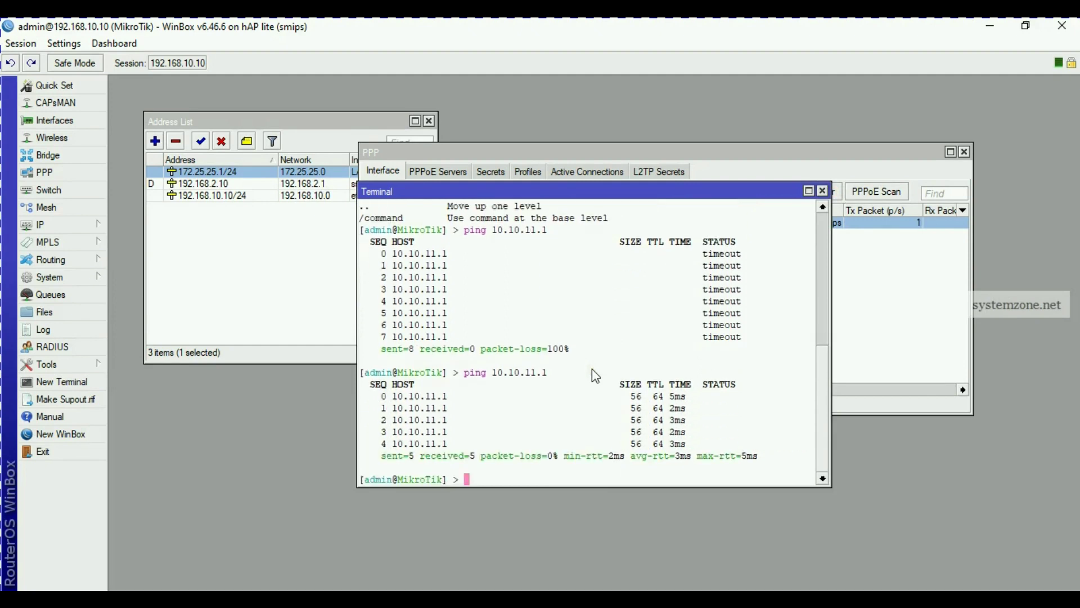
click(823, 191)
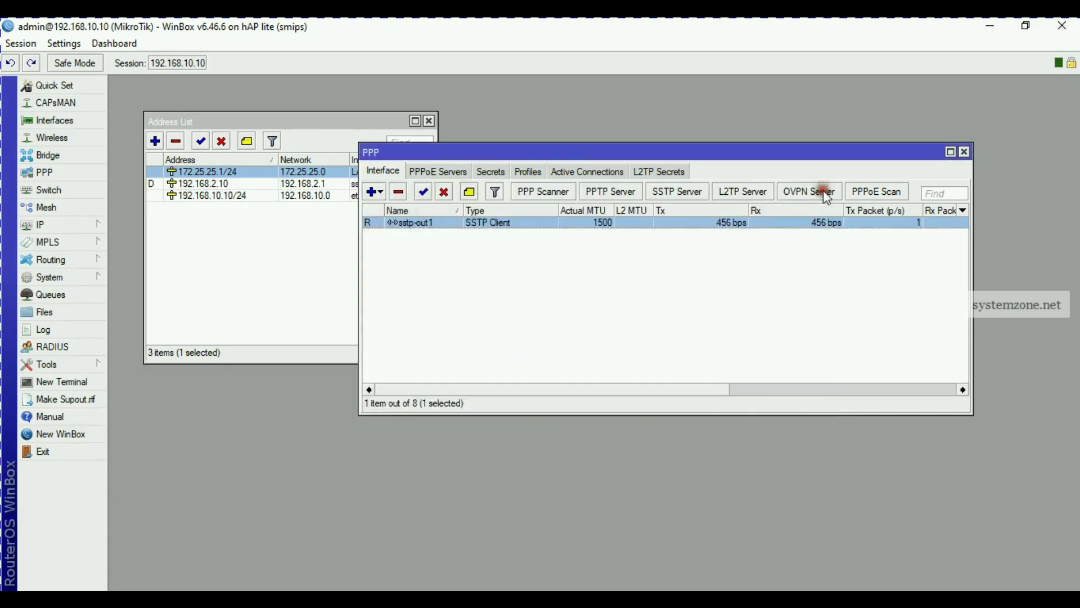
Close the client router's PPP window, leaving only its address list open
click(966, 150)
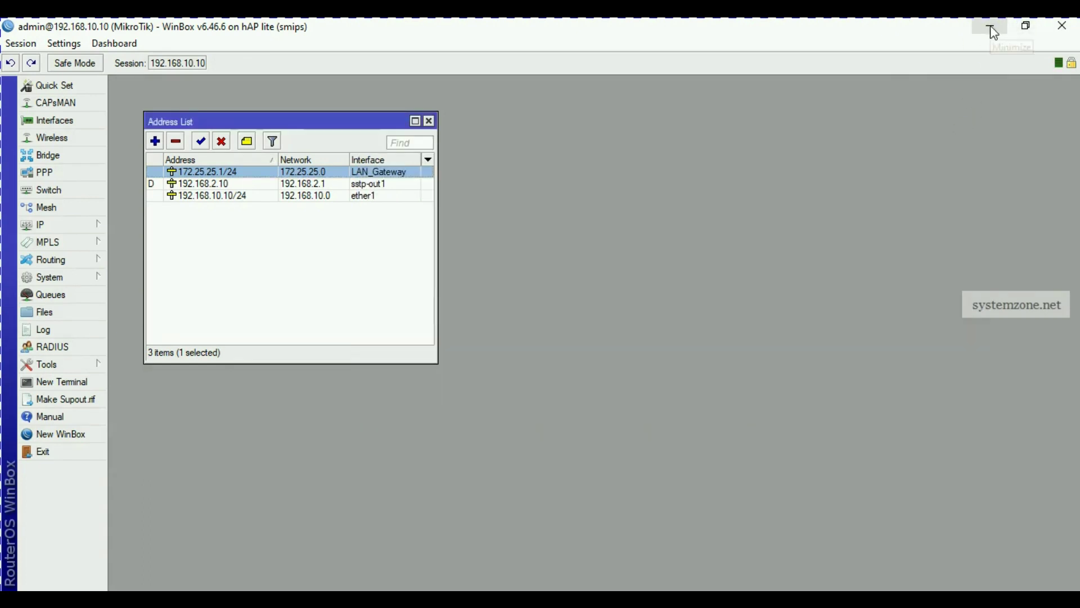